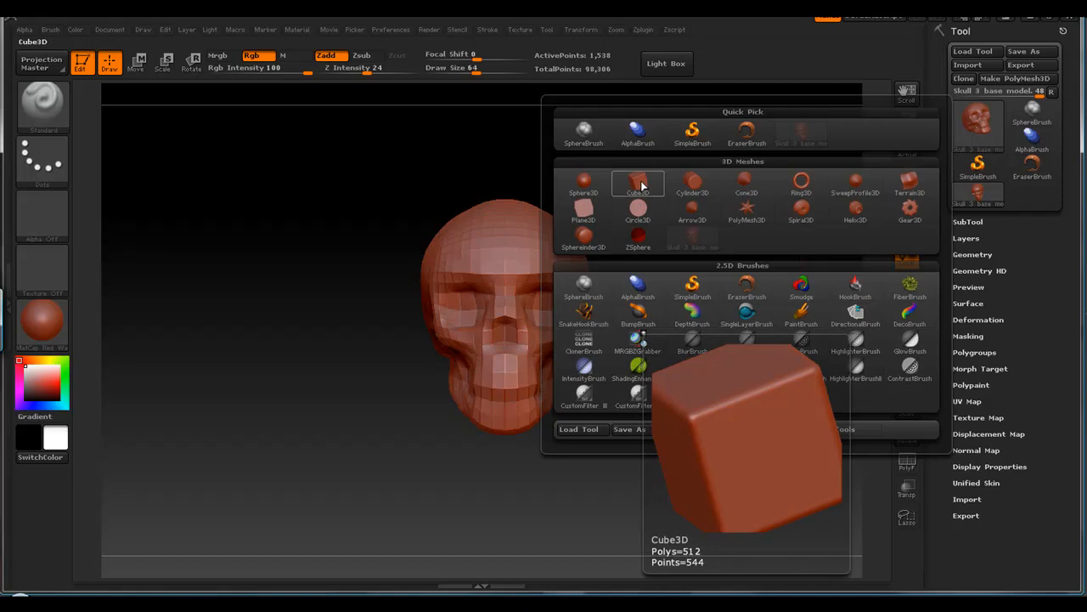
{"action": "left_click_drag", "start_coordinate": [680, 272], "coordinate": [633, 298]}
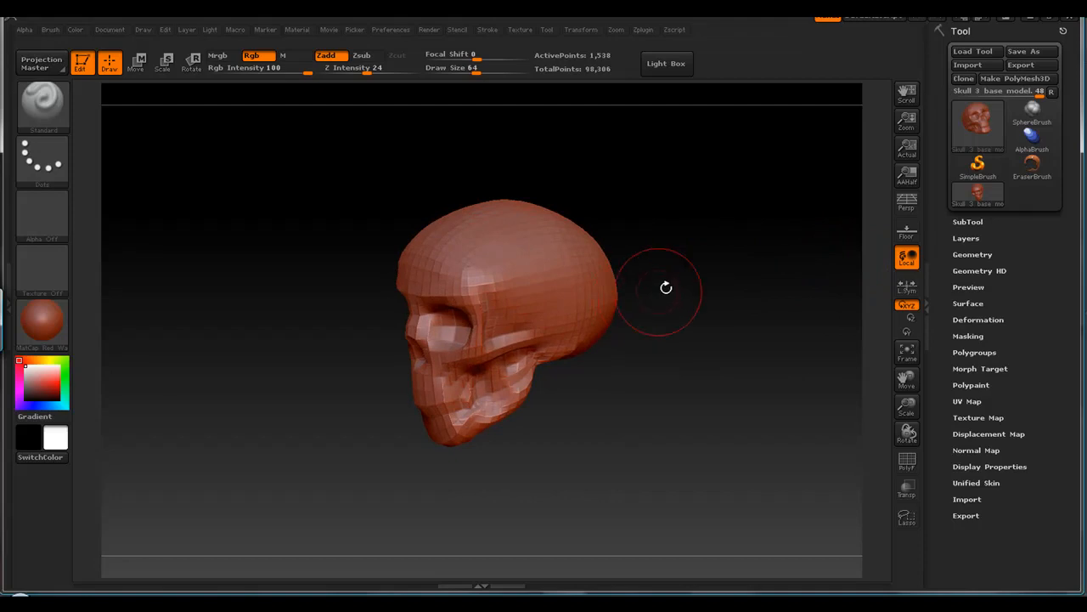
{"action": "mouse_move", "coordinate": [663, 364]}
{"action": "left_mouse_down"}
{"action": "mouse_move", "coordinate": [702, 262]}
{"action": "mouse_move", "coordinate": [569, 222]}
{"action": "left_mouse_up"}
{"action": "mouse_move", "coordinate": [493, 178]}
{"action": "left_mouse_down"}
{"action": "mouse_move", "coordinate": [637, 260]}
{"action": "mouse_move", "coordinate": [601, 217]}
{"action": "left_mouse_up"}
{"action": "mouse_move", "coordinate": [535, 539]}
{"action": "left_mouse_down"}
{"action": "mouse_move", "coordinate": [612, 442]}
{"action": "mouse_move", "coordinate": [714, 358]}
{"action": "mouse_move", "coordinate": [655, 360]}
{"action": "left_mouse_up"}
{"action": "left_click_drag", "start_coordinate": [624, 405], "coordinate": [670, 396]}
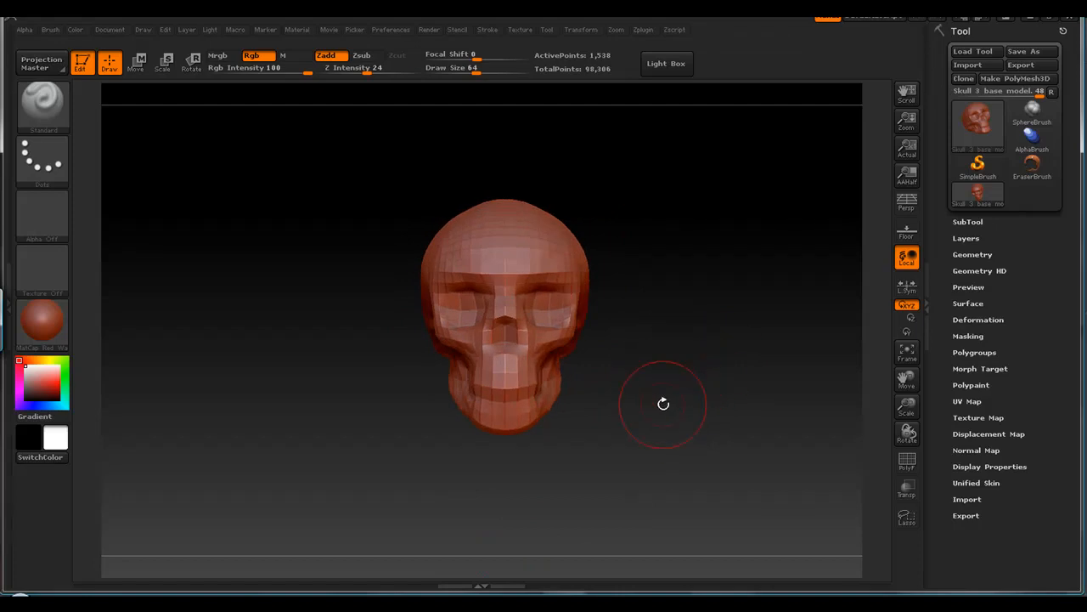
{"action": "left_click_drag", "start_coordinate": [735, 318], "coordinate": [705, 350]}
- Raise the skull's subdivision level to 4 and view the smoothed mesh from the side
{"action": "left_click", "coordinate": [972, 223]}
{"action": "left_click", "coordinate": [965, 192]}
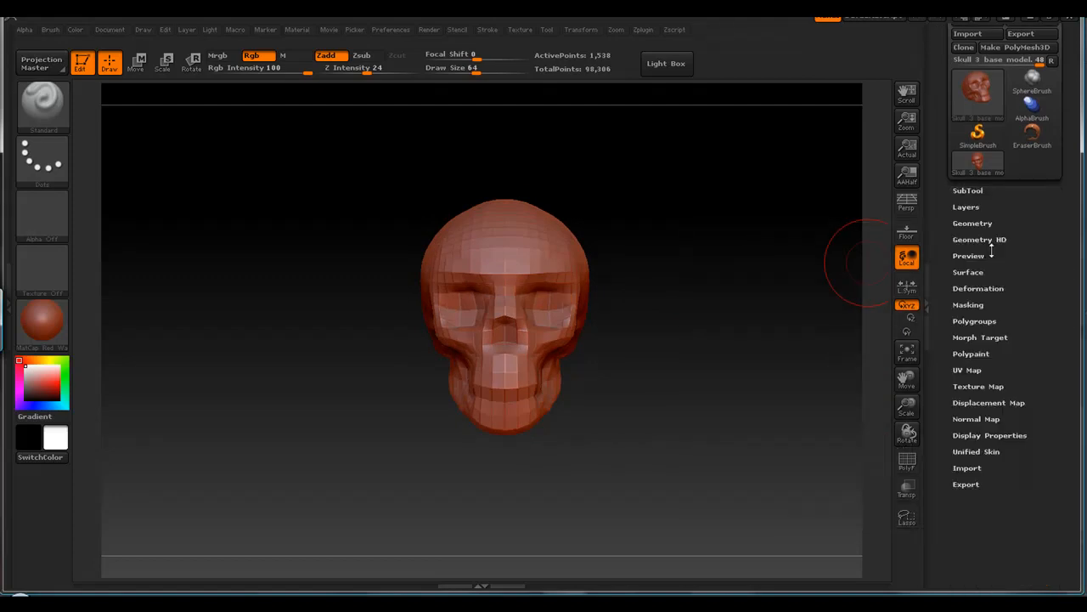
{"action": "left_click", "coordinate": [972, 223]}
{"action": "left_click_drag", "start_coordinate": [960, 251], "coordinate": [1018, 256]}
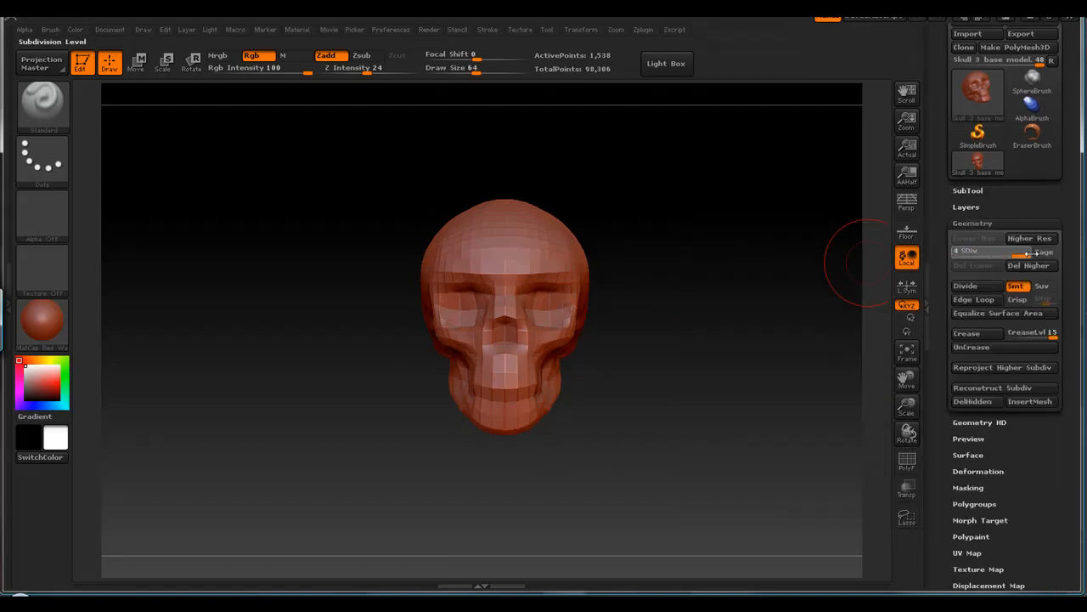
{"action": "left_click_drag", "start_coordinate": [796, 262], "coordinate": [743, 279]}
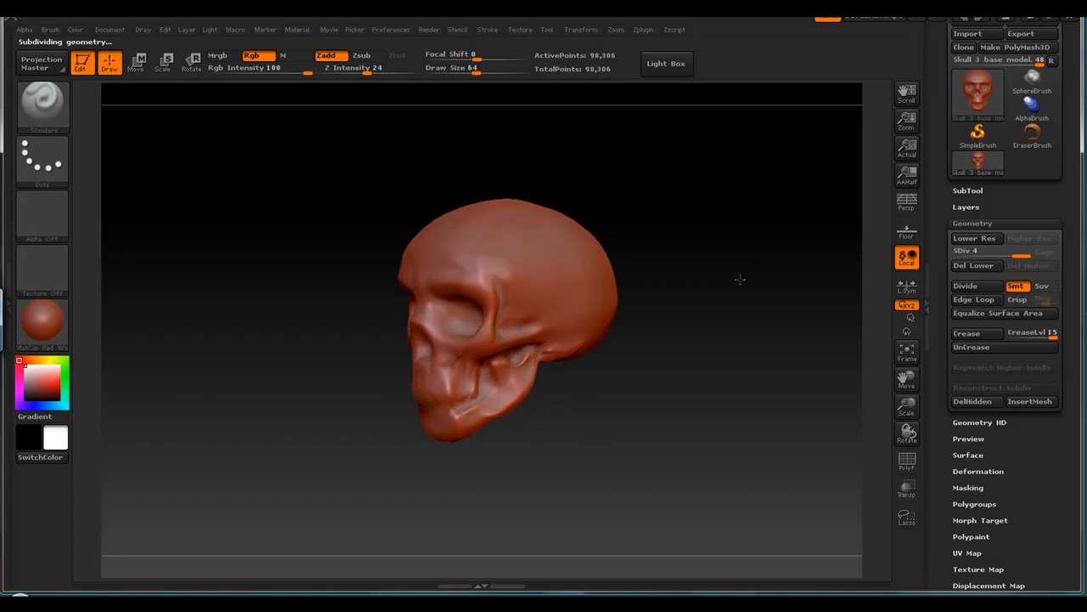
- Return the skull to subdivision level 1
{"action": "mouse_move", "coordinate": [976, 108]}
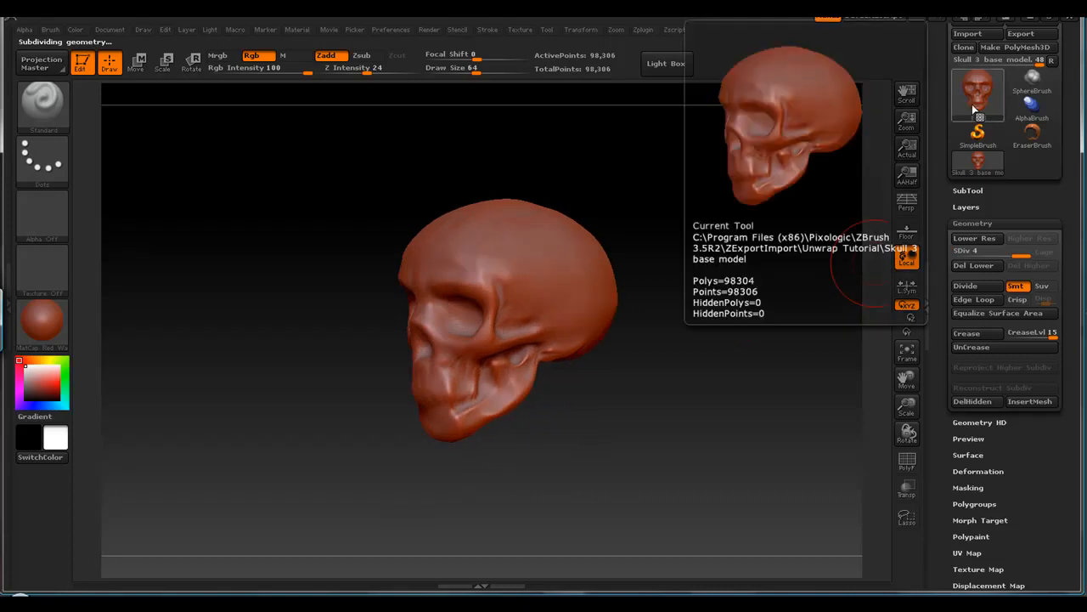
{"action": "left_click_drag", "start_coordinate": [685, 351], "coordinate": [924, 293]}
{"action": "left_click_drag", "start_coordinate": [1000, 255], "coordinate": [947, 262]}
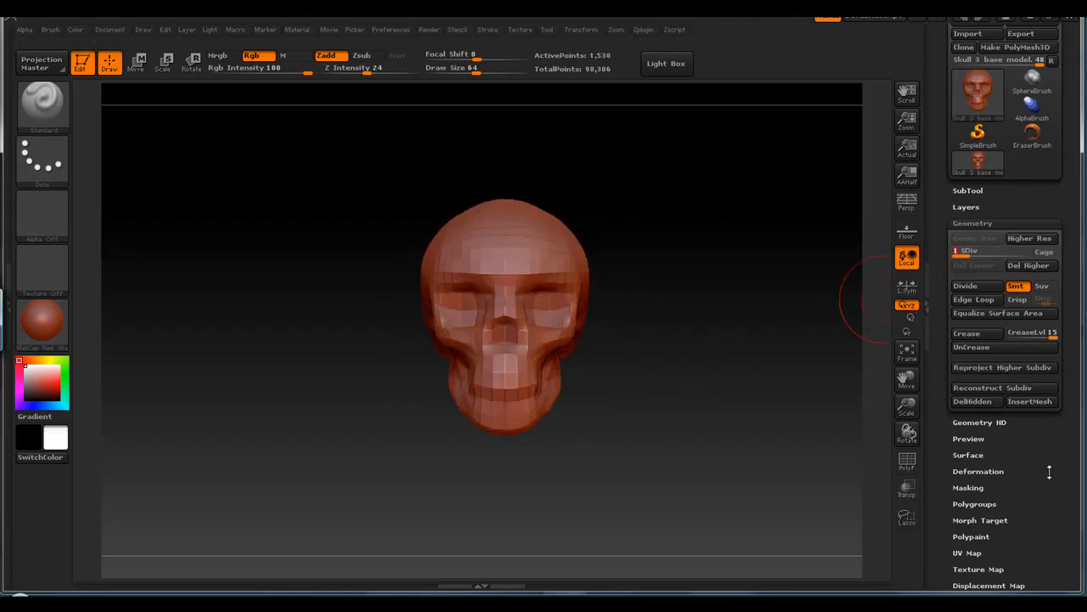
- Generate UV coordinates for the level 1 skull mesh using GUVTiles
{"action": "scroll", "coordinate": [1031, 364], "scroll_direction": "down", "scroll_amount": 5}
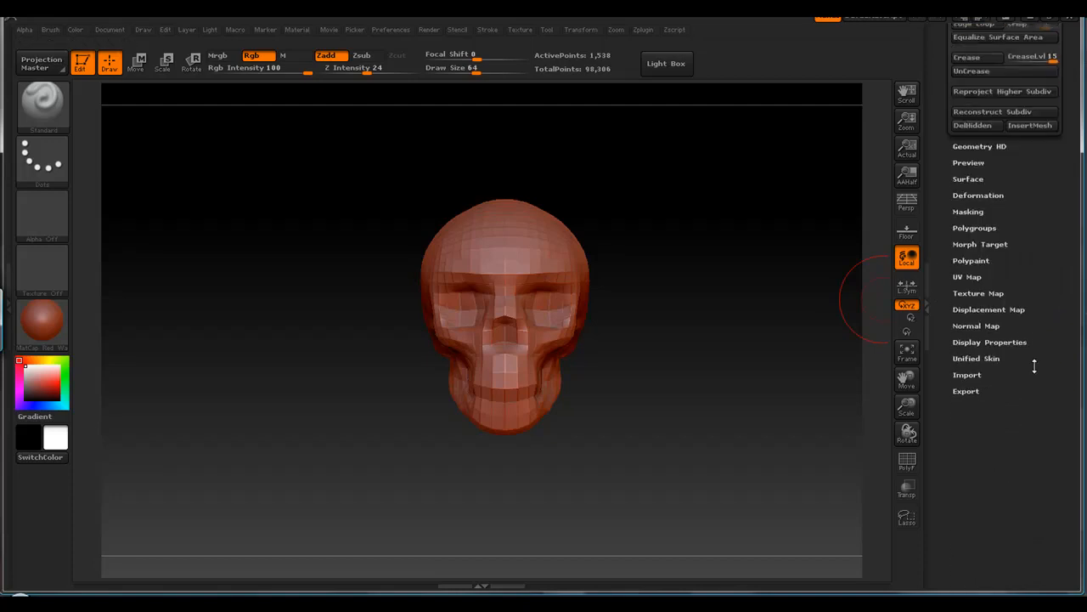
{"action": "left_click", "coordinate": [967, 269]}
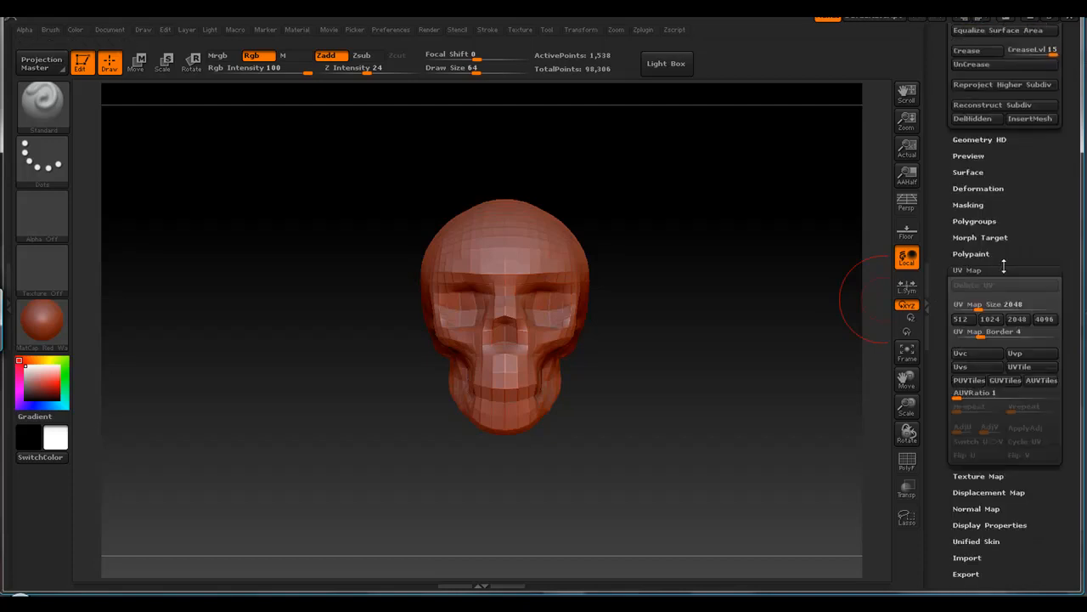
{"action": "left_click", "coordinate": [1012, 384]}
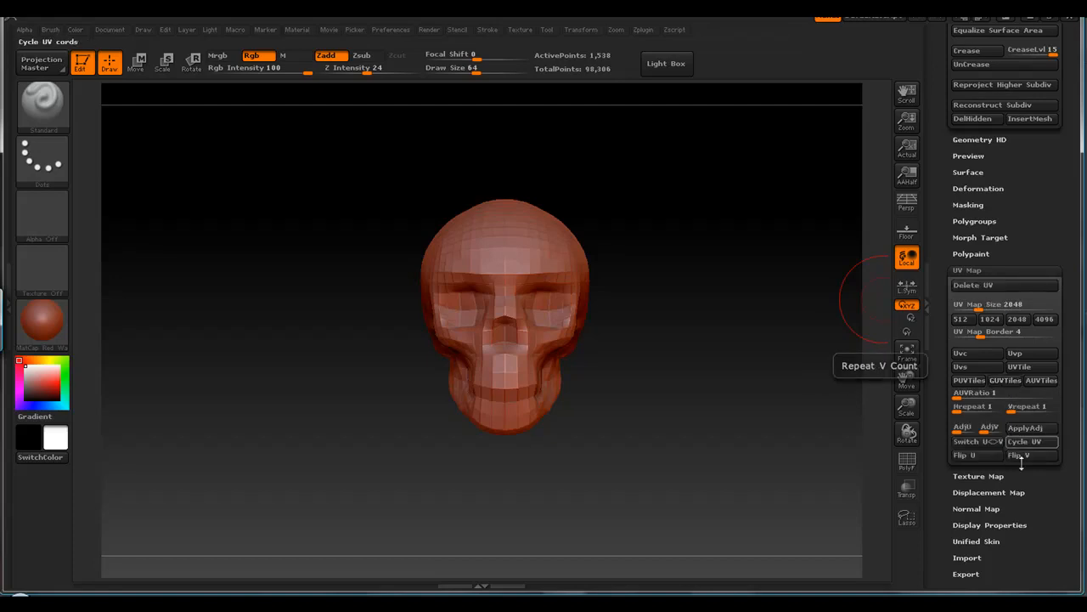
- Create a texture map from the skull's UV map, inspect its layout and turn off the texture display
{"action": "scroll", "coordinate": [1054, 520], "scroll_direction": "down", "scroll_amount": 3}
{"action": "left_click", "coordinate": [978, 399]}
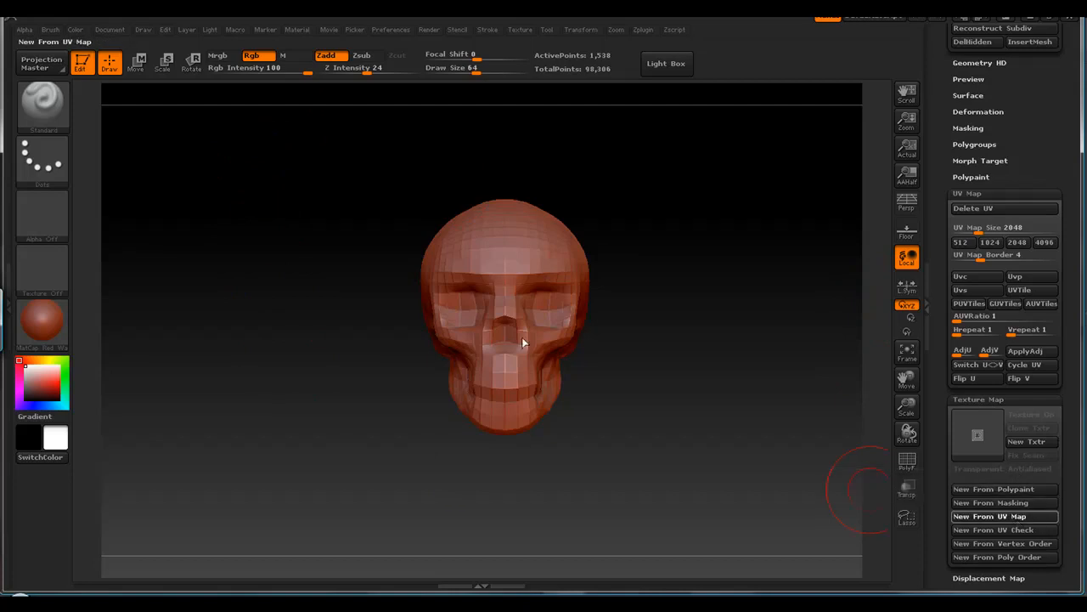
{"action": "left_click_drag", "start_coordinate": [288, 226], "coordinate": [784, 359]}
{"action": "mouse_move", "coordinate": [990, 442]}
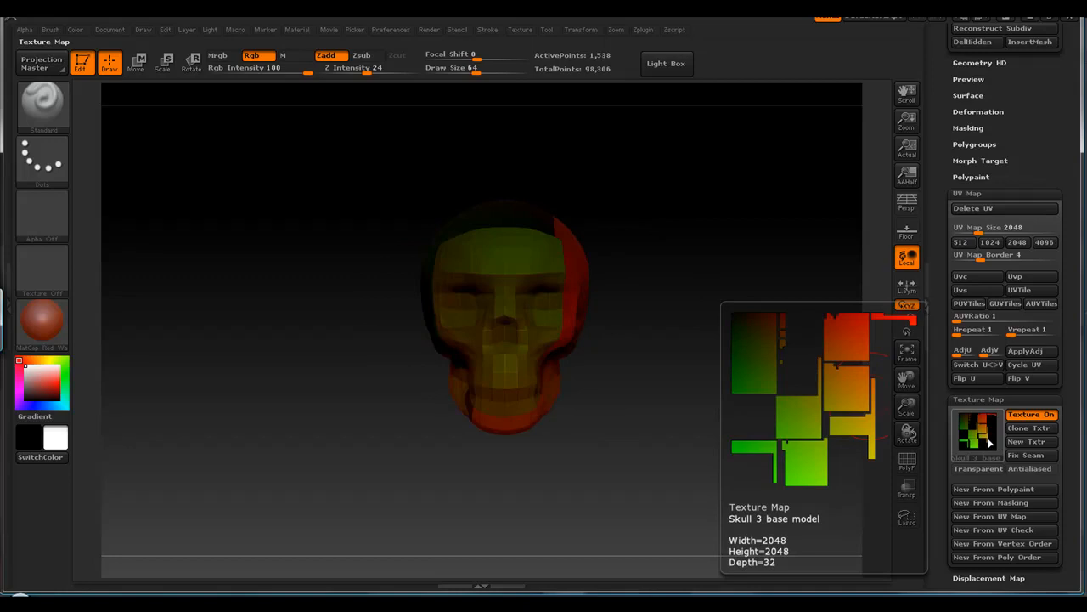
{"action": "left_click", "coordinate": [1030, 415]}
- Check the export options and export the base skull mesh in OBJ format as "Skull 3 for unwrap" in the Unwrap Tutorial folder
{"action": "scroll", "coordinate": [1032, 399], "scroll_direction": "down", "scroll_amount": 5}
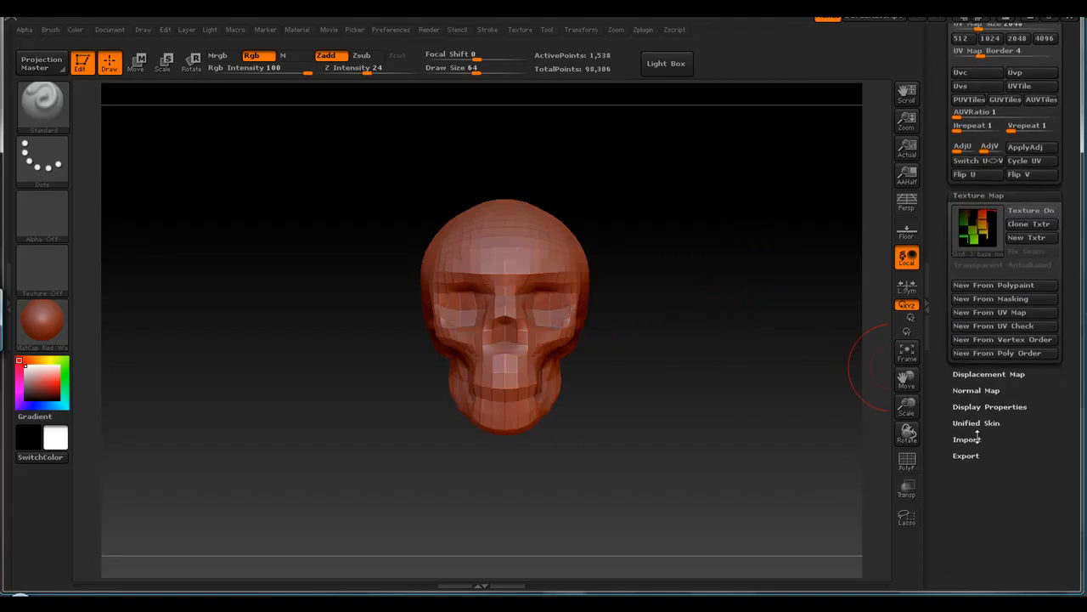
{"action": "left_click", "coordinate": [971, 456]}
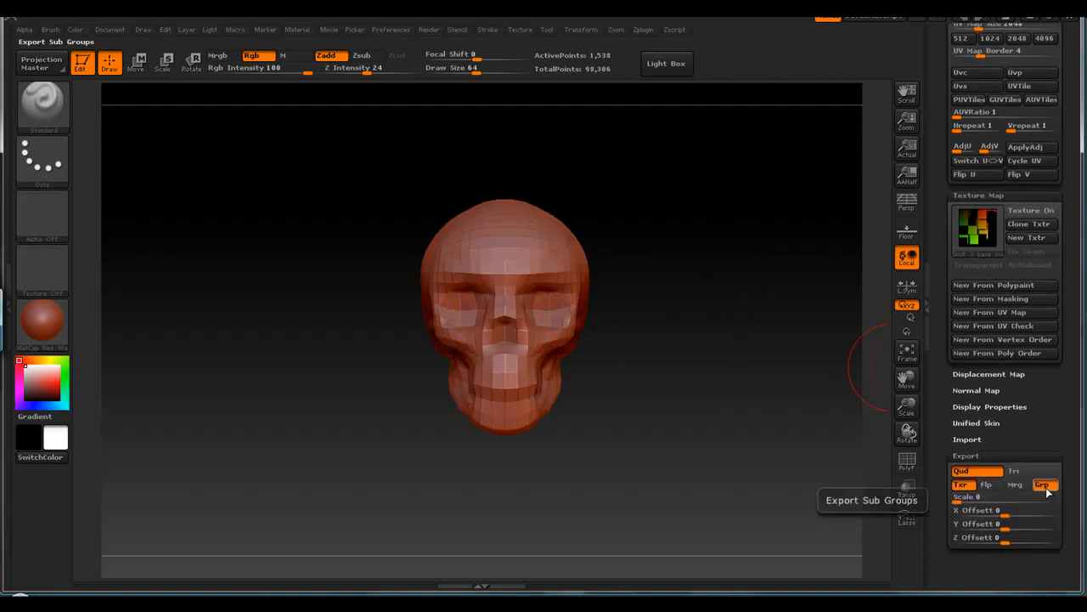
{"action": "scroll", "coordinate": [1067, 187], "scroll_direction": "up", "scroll_amount": 10}
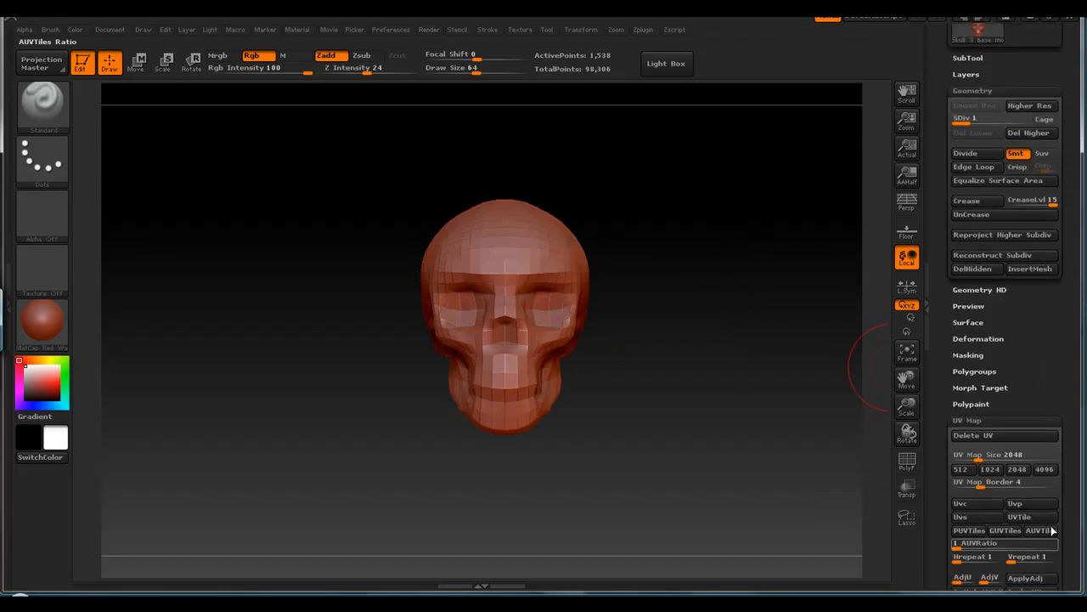
{"action": "scroll", "coordinate": [1067, 187], "scroll_direction": "up", "scroll_amount": 3}
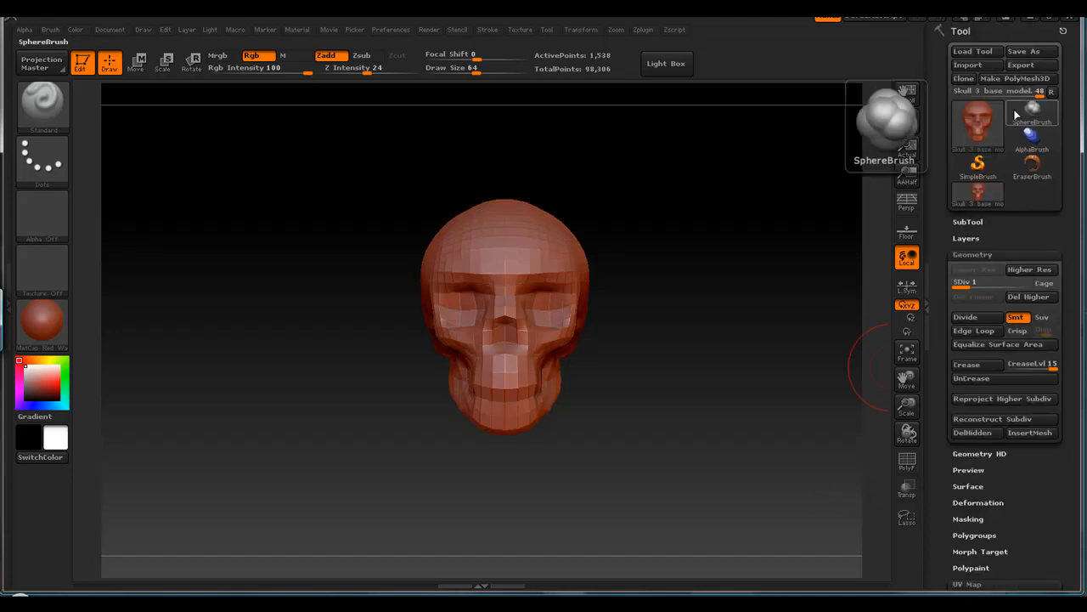
{"action": "left_click", "coordinate": [1022, 65]}
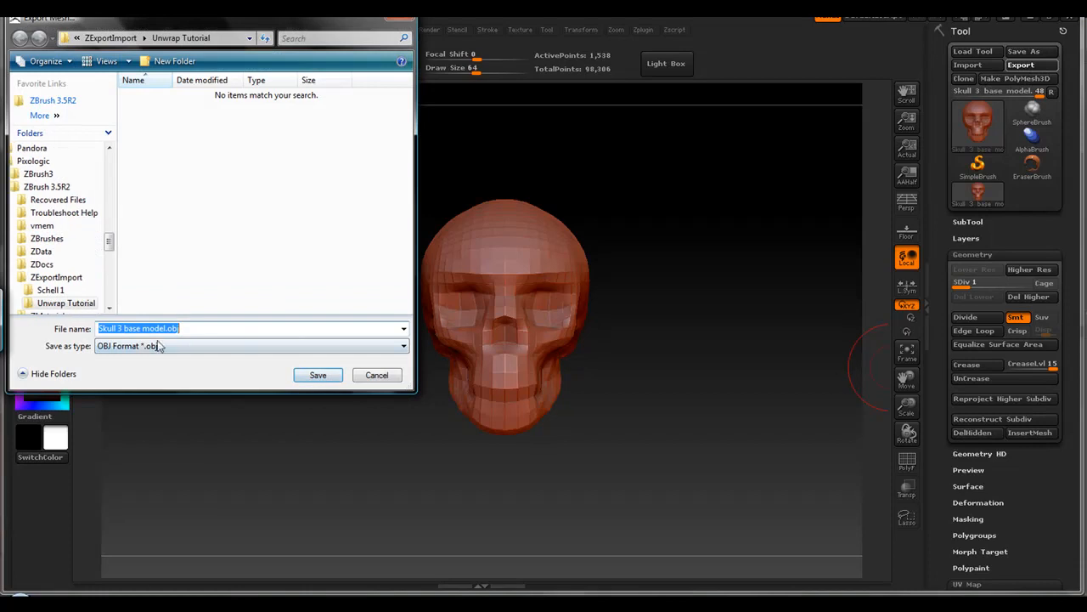
{"action": "left_click_drag", "start_coordinate": [124, 329], "coordinate": [181, 330]}
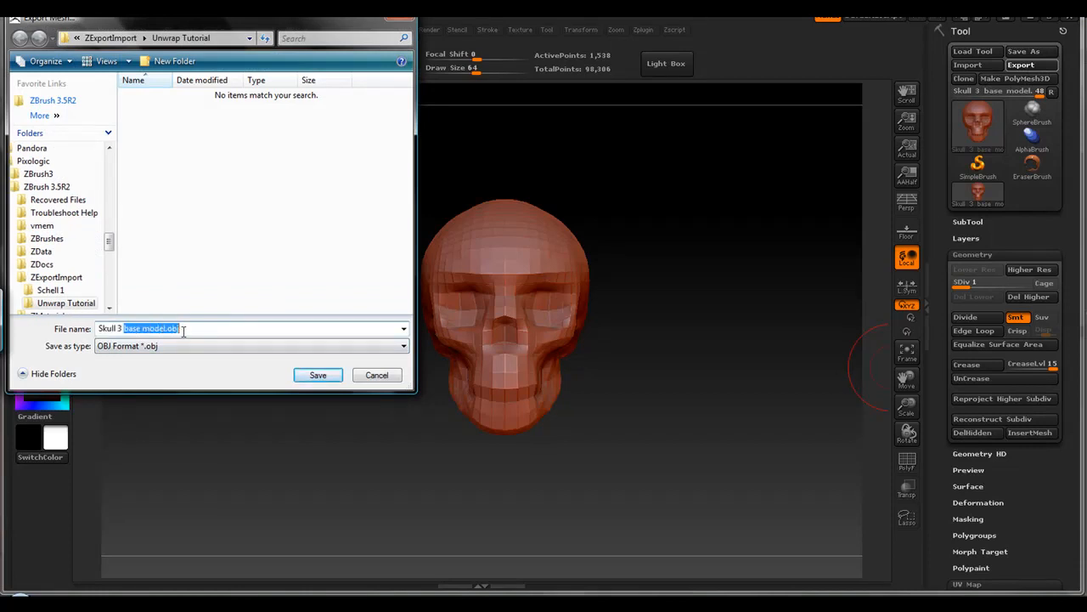
{"action": "type", "text": "for"}
{"action": "left_click", "coordinate": [318, 376]}
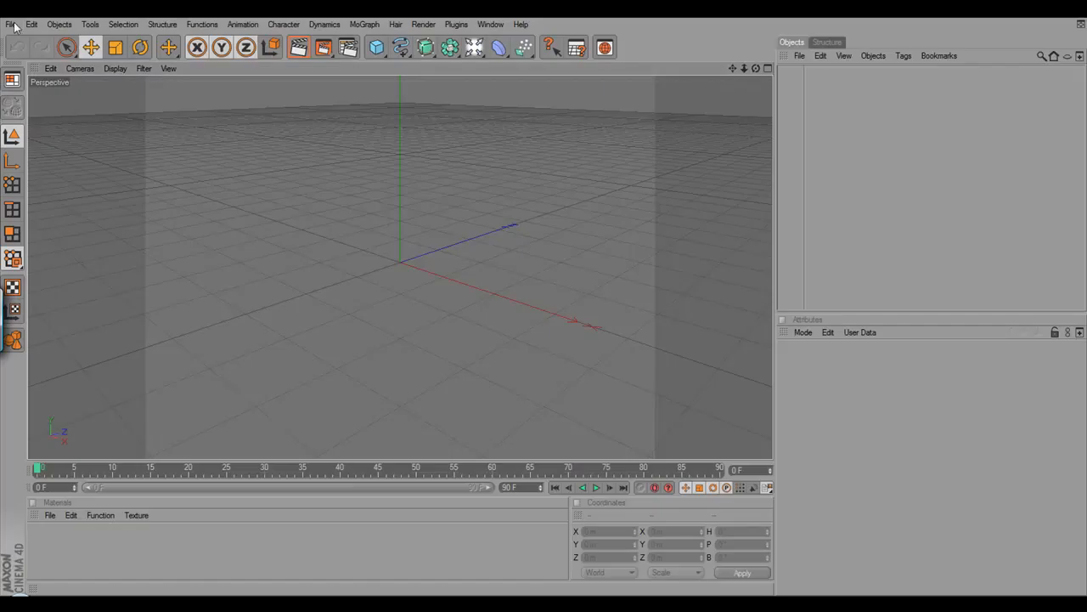
- Switch to CINEMA 4D and open "Skull 3 for unwrap.OBJ" from the Unwrap Tutorial folder
{"action": "left_click", "coordinate": [11, 23]}
{"action": "left_click", "coordinate": [34, 59]}
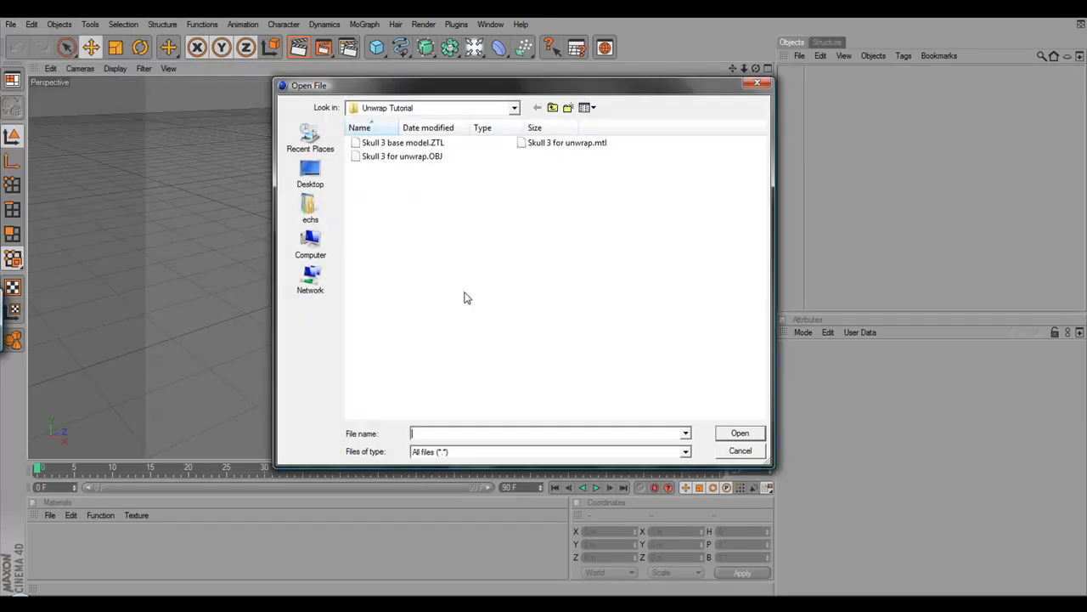
{"action": "double_click", "coordinate": [407, 158]}
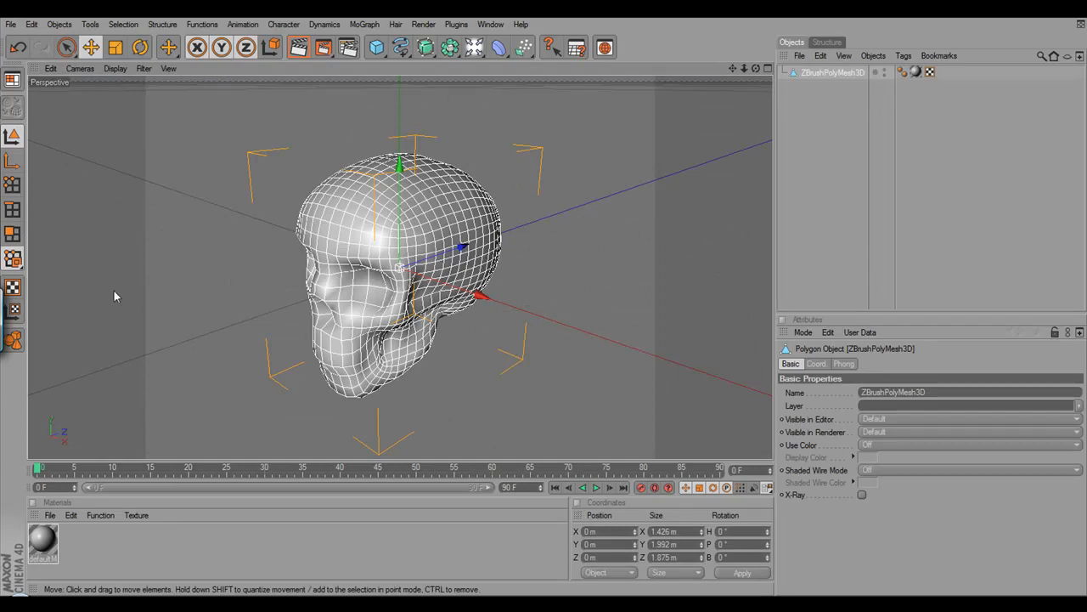
- Use Path Selection on edges with Add to Selection enabled to select an edge path across the upper forehead from side to side
{"action": "left_click", "coordinate": [12, 209]}
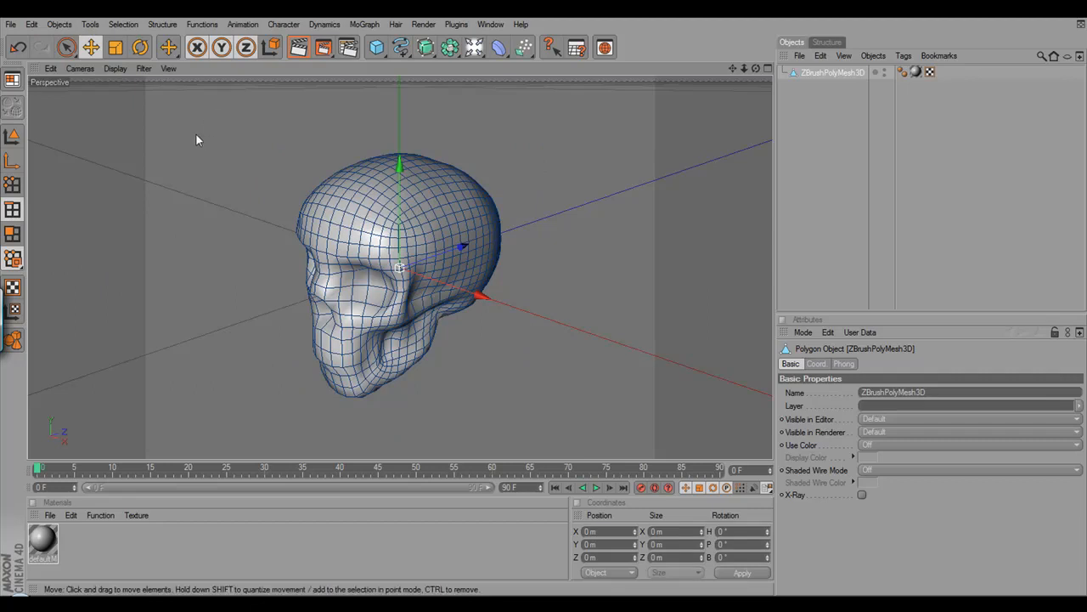
{"action": "left_click", "coordinate": [123, 24]}
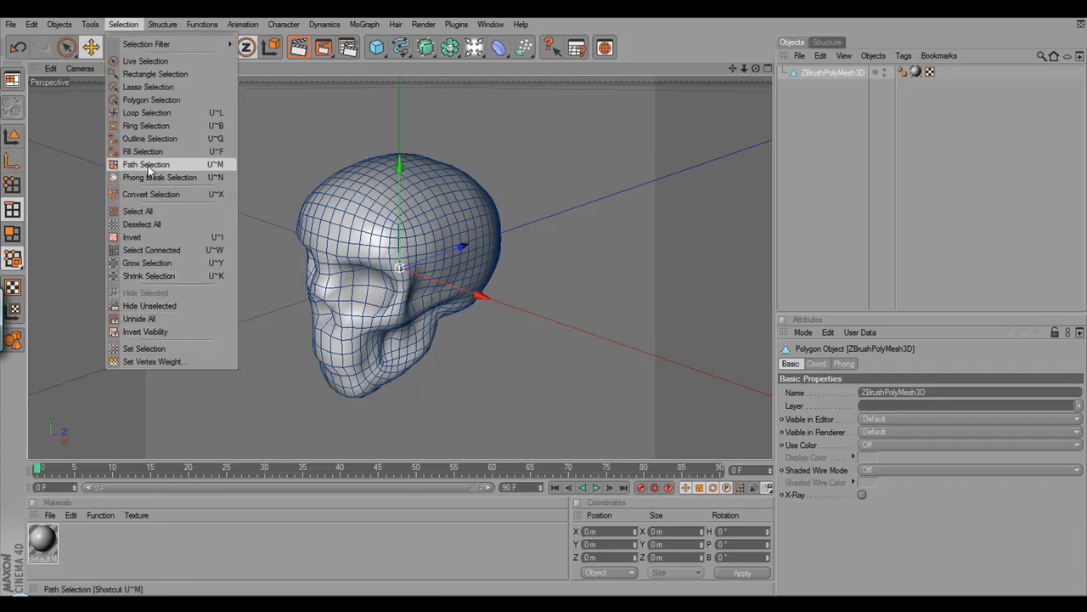
{"action": "left_click", "coordinate": [147, 165]}
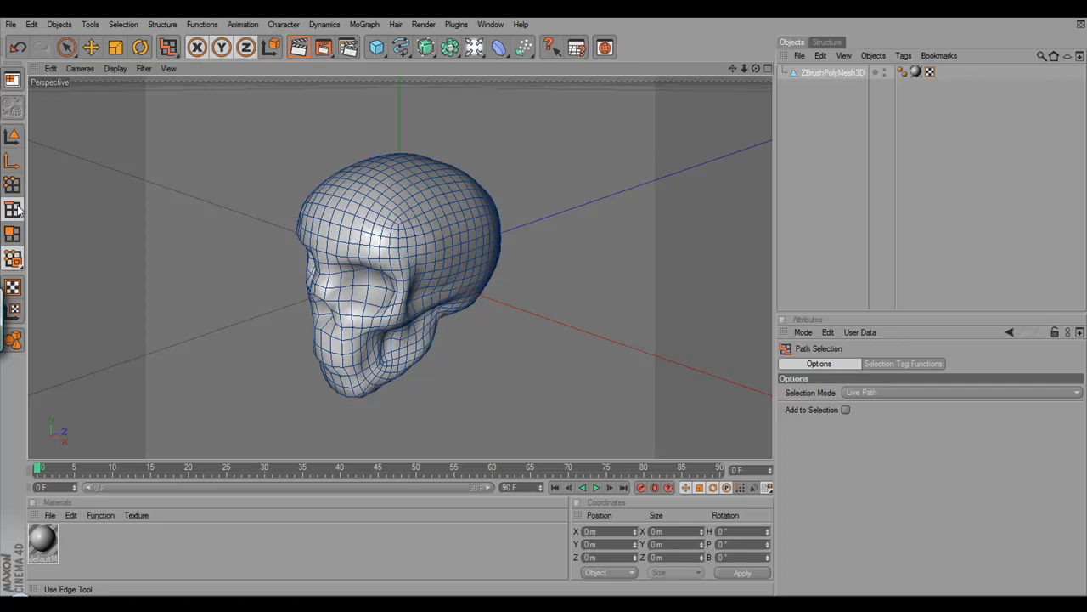
{"action": "left_click", "coordinate": [845, 410]}
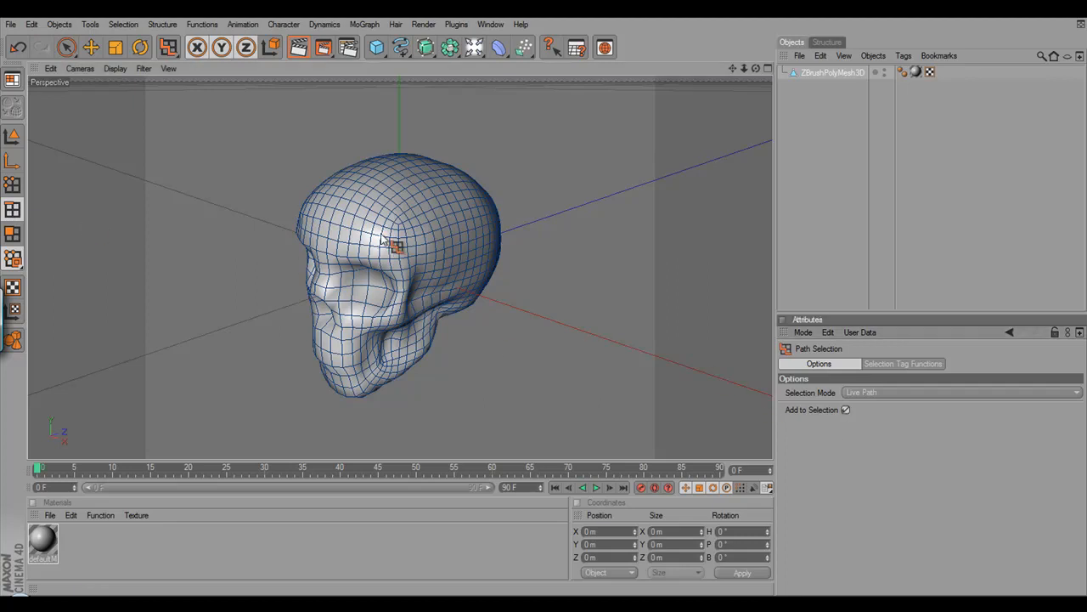
{"action": "left_click_drag", "start_coordinate": [397, 225], "coordinate": [326, 193]}
{"action": "left_click_drag", "start_coordinate": [526, 301], "coordinate": [517, 328], "text": "alt"}
{"action": "left_click_drag", "start_coordinate": [325, 224], "coordinate": [261, 228]}
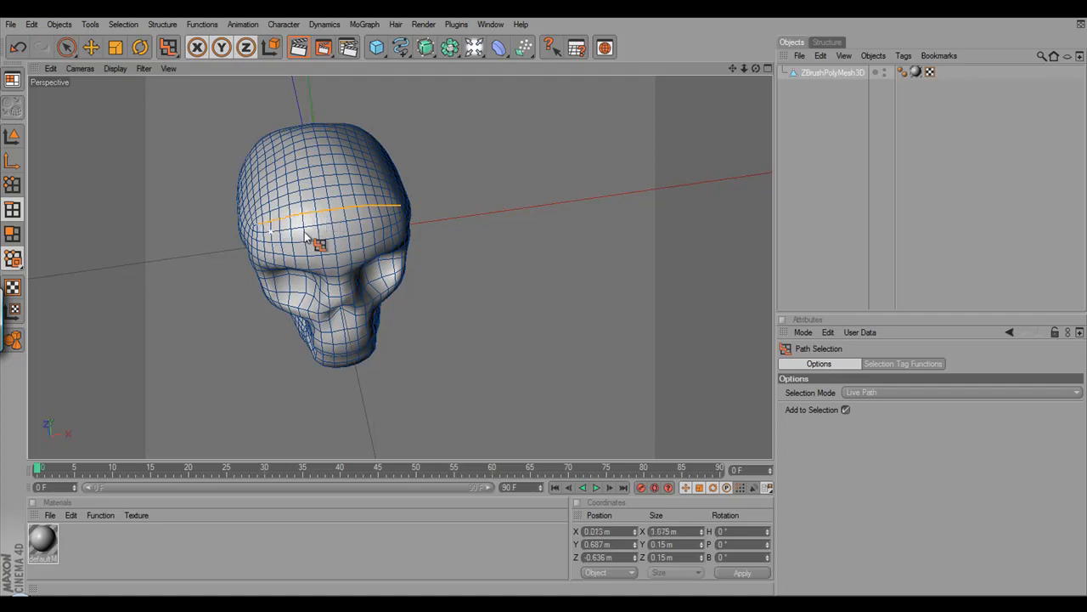
{"action": "left_click_drag", "start_coordinate": [495, 260], "coordinate": [470, 258], "text": "alt"}
{"action": "left_click_drag", "start_coordinate": [273, 241], "coordinate": [264, 243]}
{"action": "left_click_drag", "start_coordinate": [482, 219], "coordinate": [259, 277], "text": "alt"}
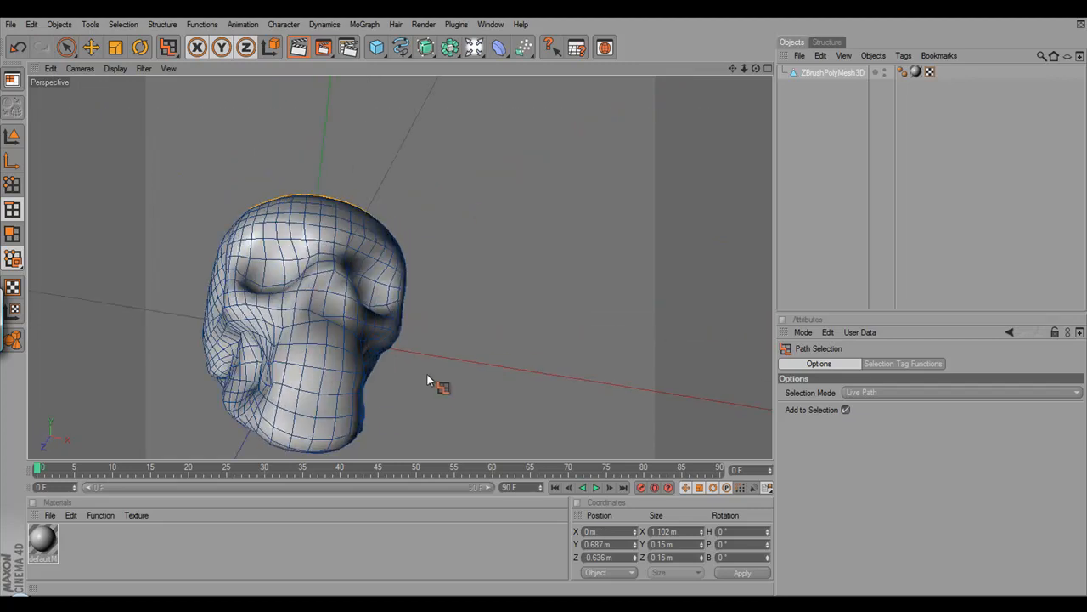
- Add an edge path running across the bottom of the chin to the seam selection
{"action": "mouse_move", "coordinate": [467, 340]}
{"action": "left_mouse_down", "text": "alt"}
{"action": "mouse_move", "coordinate": [405, 450]}
{"action": "mouse_move", "coordinate": [297, 454]}
{"action": "mouse_move", "coordinate": [282, 443]}
{"action": "left_mouse_up", "text": "alt"}
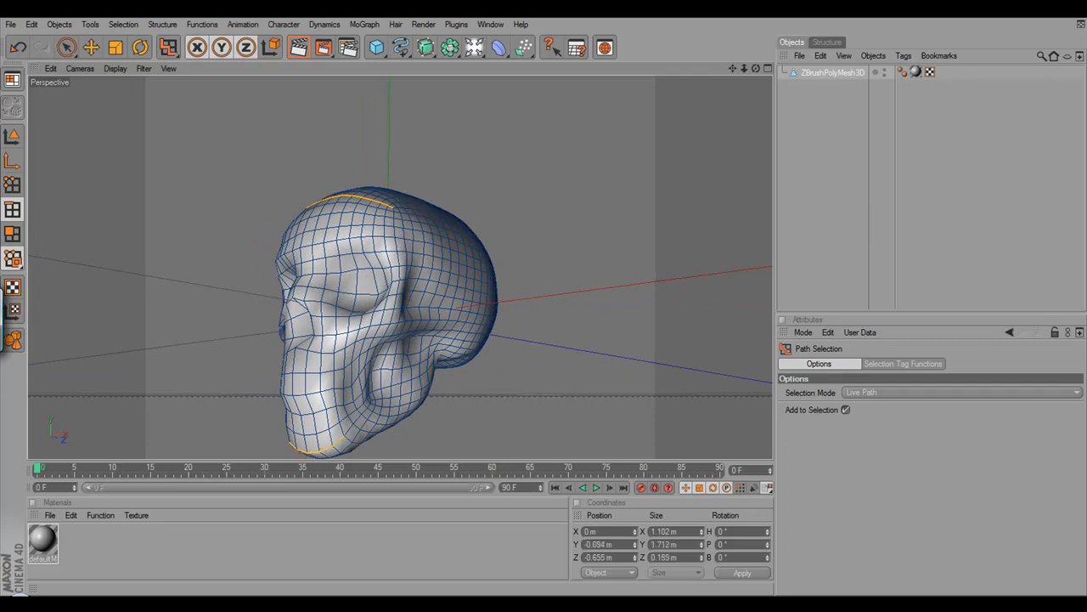
{"action": "left_click_drag", "start_coordinate": [199, 408], "coordinate": [315, 400], "text": "alt"}
{"action": "left_click_drag", "start_coordinate": [254, 418], "coordinate": [228, 416], "text": "alt"}
{"action": "left_click_drag", "start_coordinate": [300, 448], "coordinate": [282, 437]}
- Extend the edge path from the middle of the forehead seam over the top of the skull and down its back
{"action": "left_click_drag", "start_coordinate": [487, 190], "coordinate": [416, 206], "text": "alt"}
{"action": "left_click_drag", "start_coordinate": [317, 190], "coordinate": [285, 174], "text": "alt"}
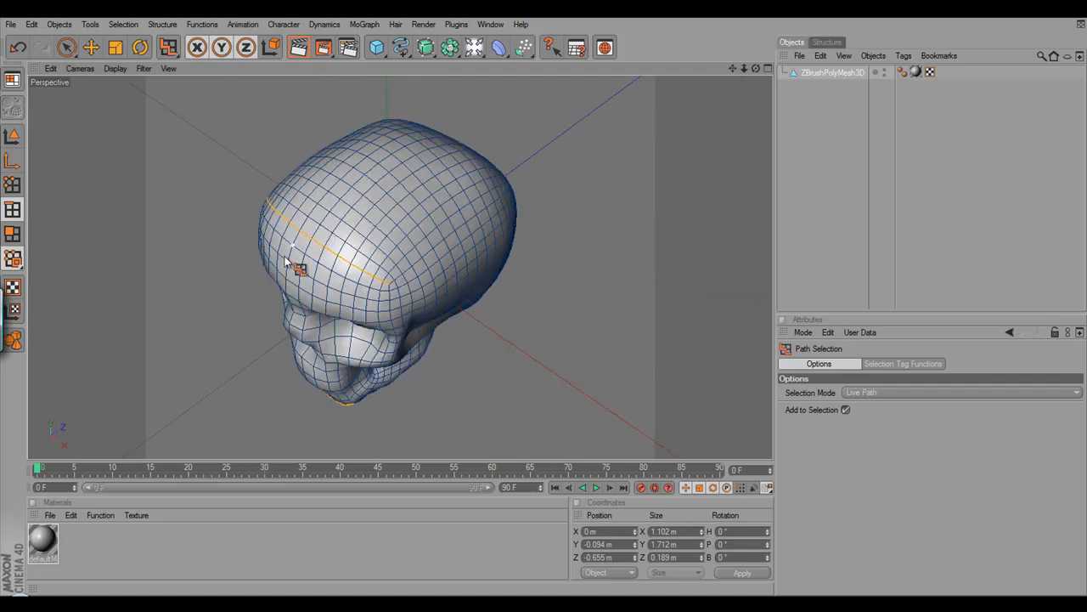
{"action": "left_click_drag", "start_coordinate": [300, 229], "coordinate": [413, 136]}
{"action": "left_click_drag", "start_coordinate": [540, 126], "coordinate": [395, 161], "text": "alt"}
{"action": "left_click_drag", "start_coordinate": [484, 344], "coordinate": [484, 314]}
{"action": "mouse_move", "coordinate": [493, 365]}
{"action": "left_mouse_down"}
{"action": "mouse_move", "coordinate": [558, 249]}
{"action": "mouse_move", "coordinate": [499, 291]}
{"action": "mouse_move", "coordinate": [486, 325]}
{"action": "mouse_move", "coordinate": [481, 313]}
{"action": "left_mouse_up"}
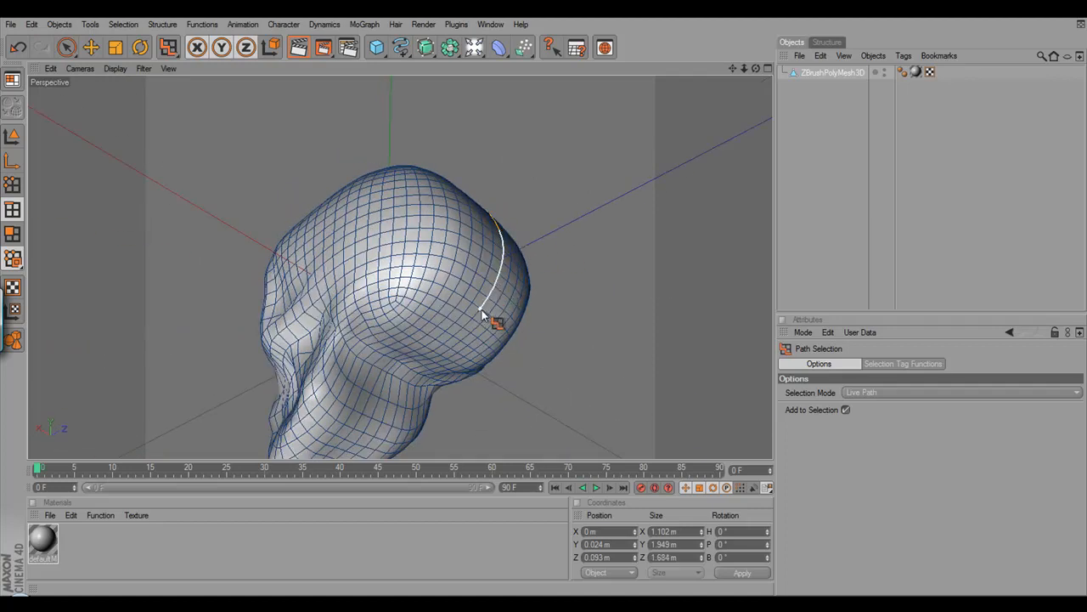
- Continue the centre edge path from the skull's base along the underside of the jaw to the chin seam
{"action": "mouse_move", "coordinate": [407, 364]}
{"action": "left_mouse_down"}
{"action": "mouse_move", "coordinate": [390, 367]}
{"action": "mouse_move", "coordinate": [381, 393]}
{"action": "left_mouse_up"}
{"action": "left_click_drag", "start_coordinate": [553, 364], "coordinate": [513, 350], "text": "alt"}
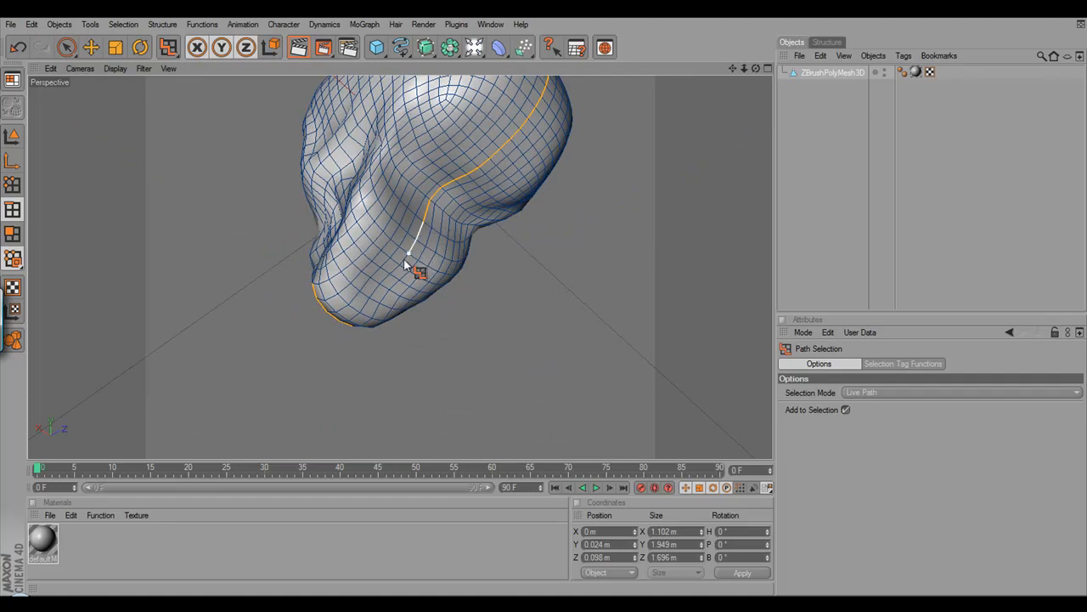
{"action": "left_click_drag", "start_coordinate": [373, 291], "coordinate": [350, 319]}
{"action": "left_click_drag", "start_coordinate": [478, 342], "coordinate": [528, 371], "text": "alt"}
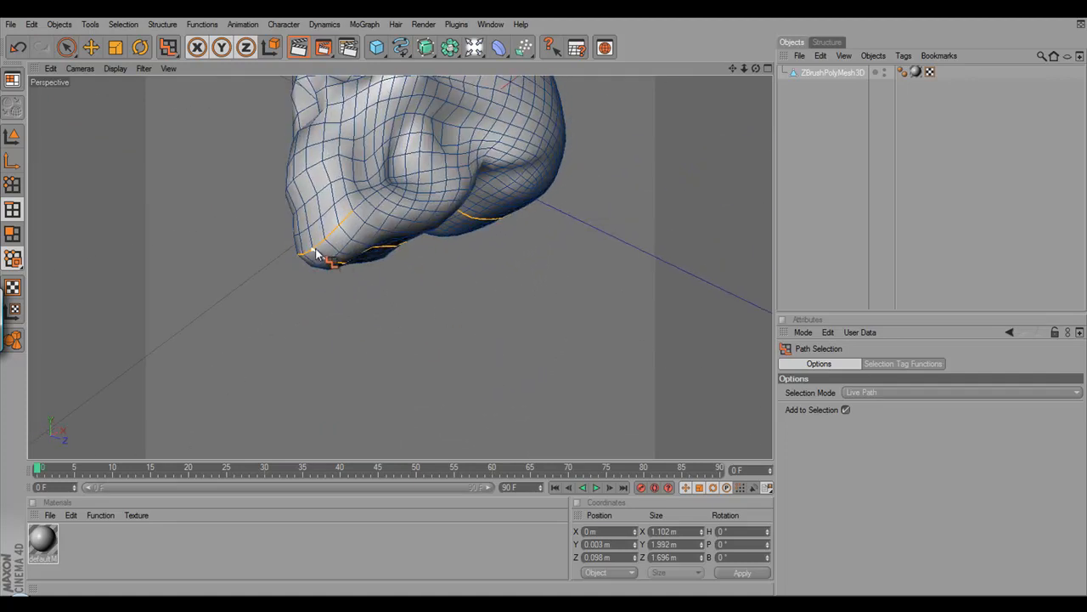
- Store the selected seam edges of the skull as an edge selection tag
{"action": "left_click_drag", "start_coordinate": [585, 176], "coordinate": [639, 167], "text": "alt"}
{"action": "left_click_drag", "start_coordinate": [603, 287], "coordinate": [602, 296], "text": "alt"}
{"action": "right_click_drag", "start_coordinate": [602, 296], "coordinate": [598, 271], "text": "alt"}
{"action": "left_click_drag", "start_coordinate": [531, 301], "coordinate": [391, 106], "text": "alt"}
{"action": "left_click", "coordinate": [123, 24]}
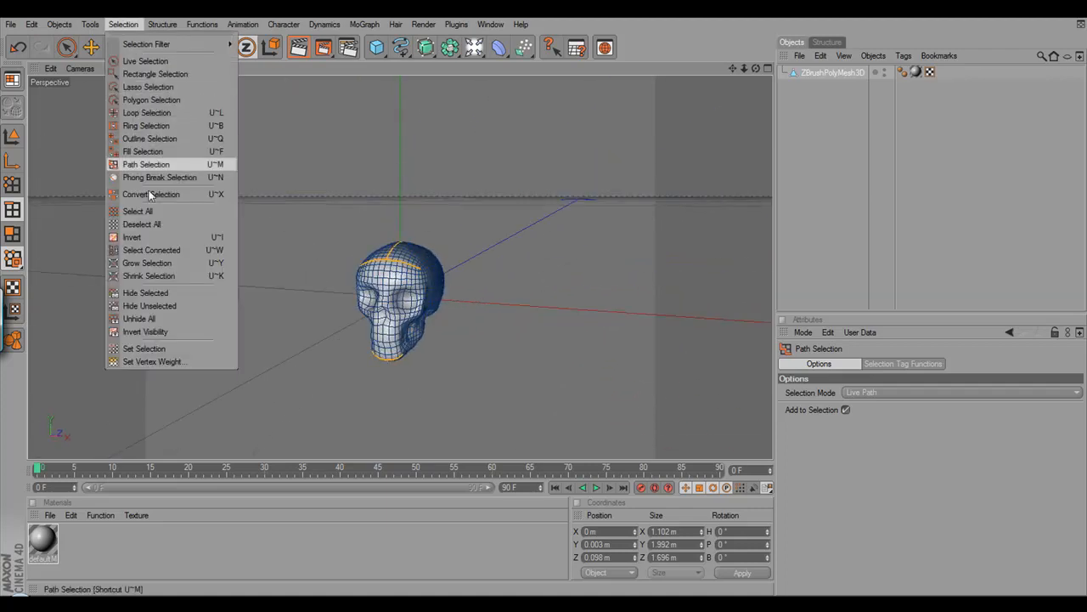
{"action": "left_click", "coordinate": [145, 348]}
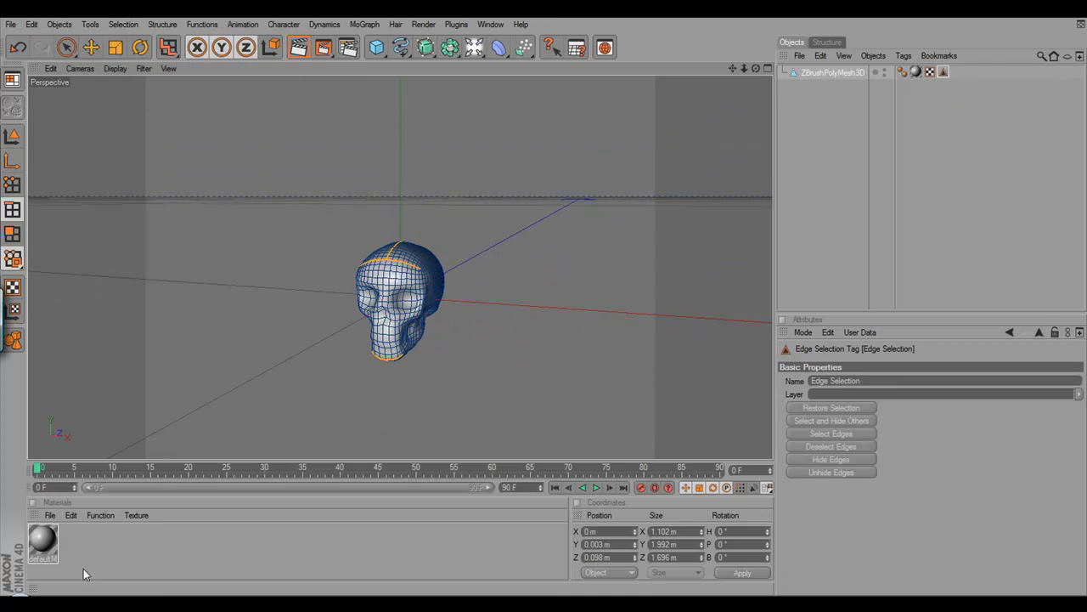
- Change to the BP UV Edit layout, enlarge the front view of the skull and turn on UV polygon editing
{"action": "left_click", "coordinate": [11, 79]}
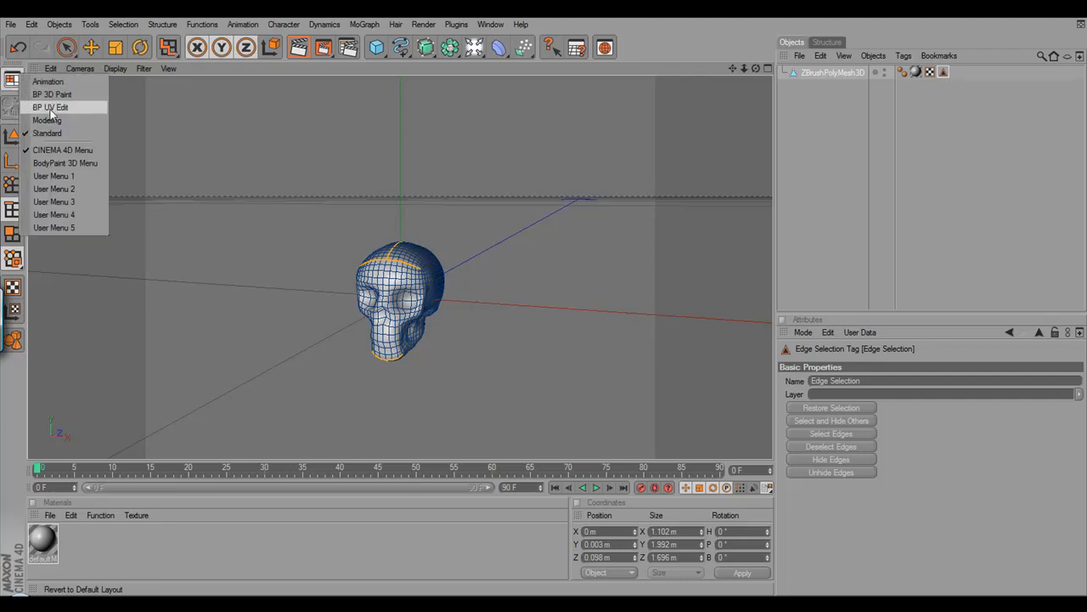
{"action": "left_click", "coordinate": [49, 108]}
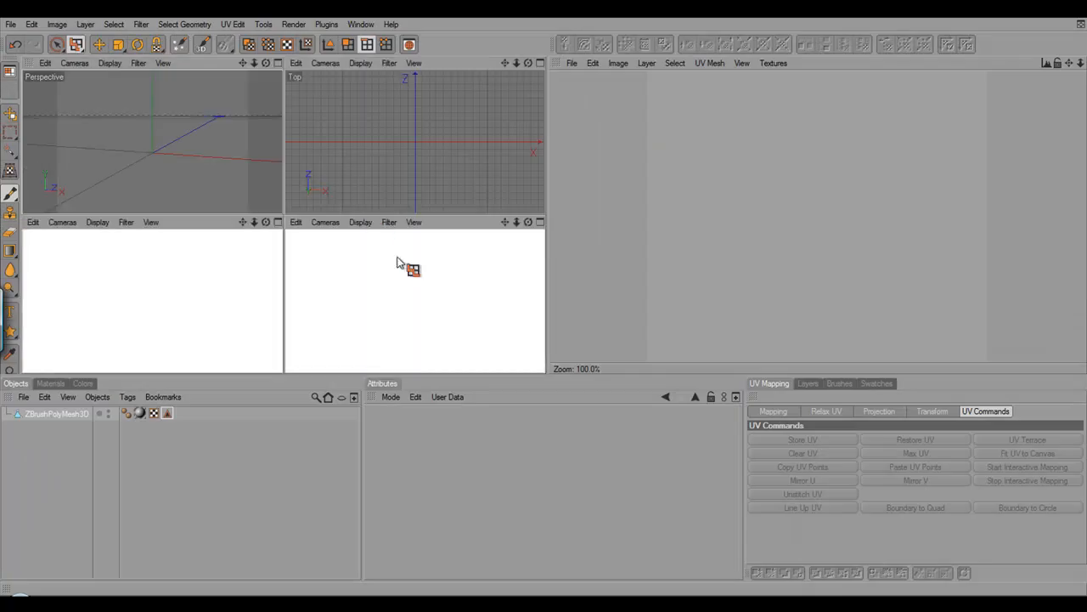
{"action": "middle_click", "coordinate": [417, 303]}
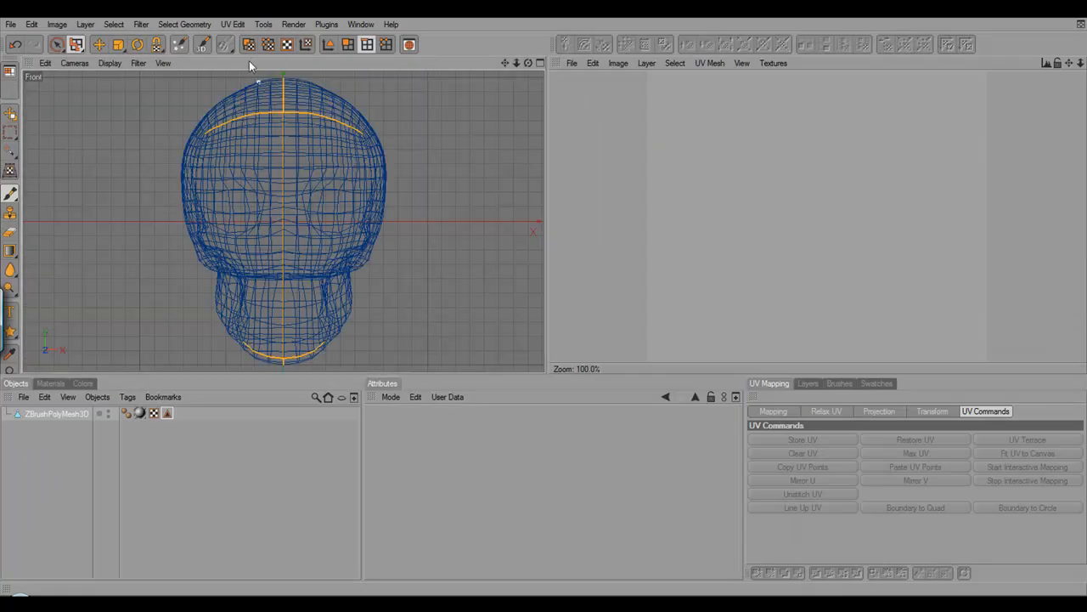
{"action": "left_click", "coordinate": [249, 44]}
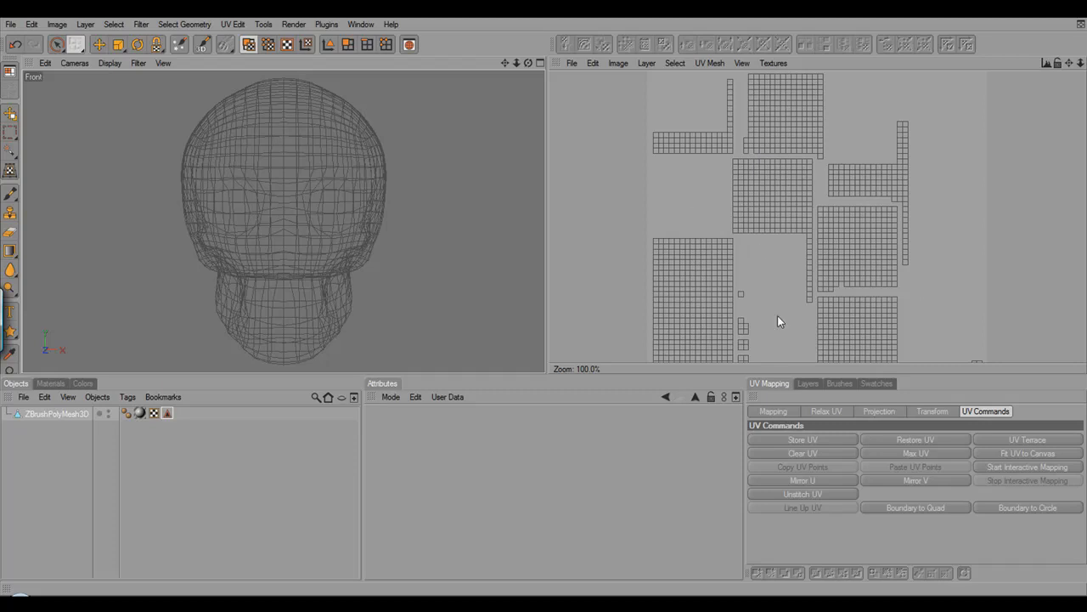
- Project the skull's UVs with Frontal projection and relax them with ABF, cutting along the Edge Selection tag
{"action": "left_click", "coordinate": [853, 439]}
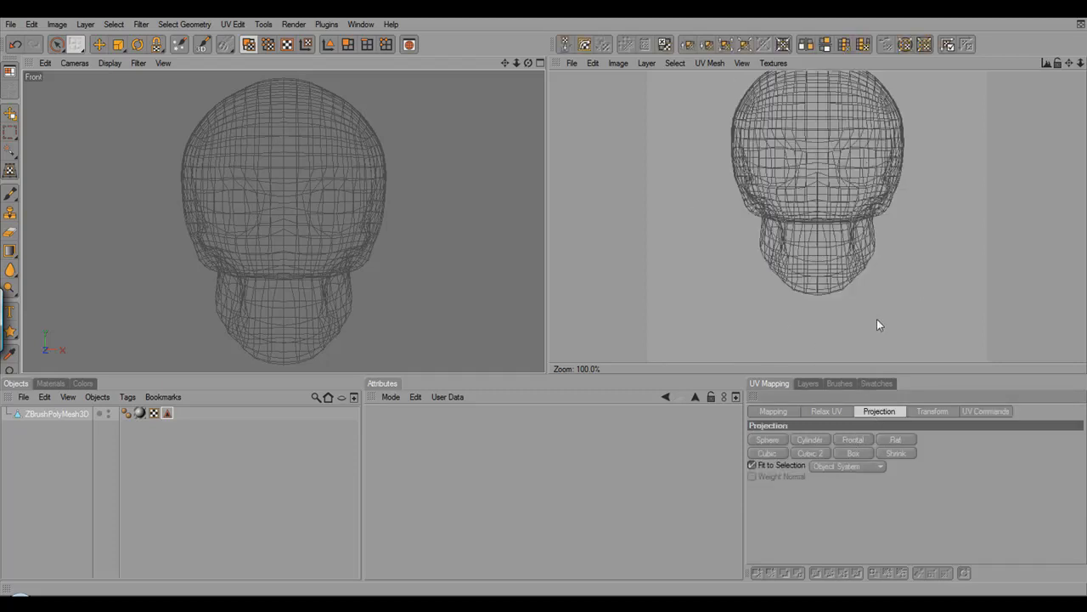
{"action": "left_click", "coordinate": [828, 411]}
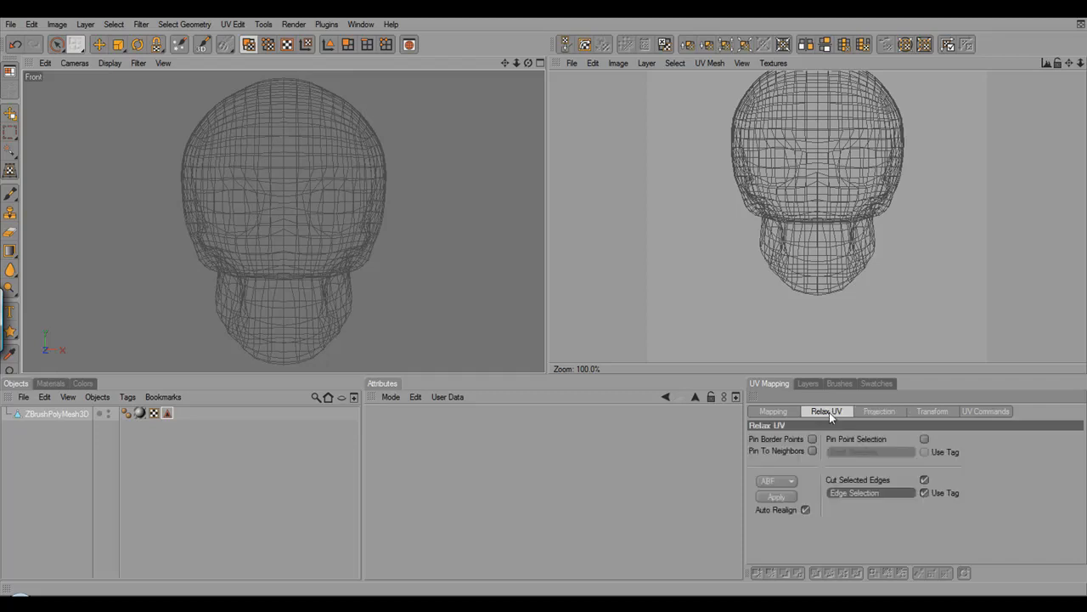
{"action": "left_click", "coordinate": [789, 486]}
{"action": "left_click", "coordinate": [774, 497]}
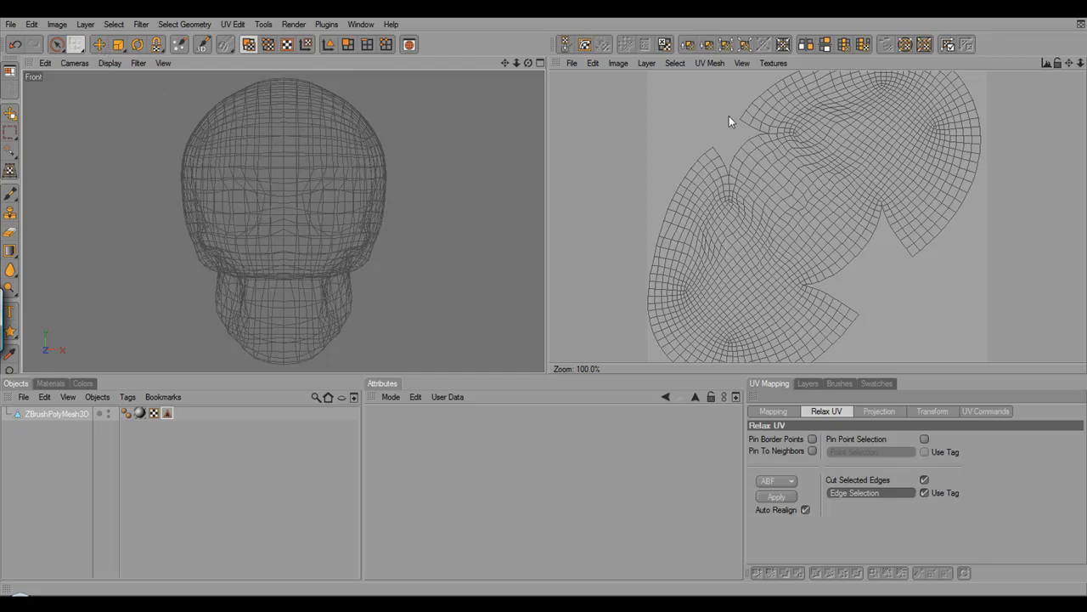
- Select all UV polygons and rotate the unwrapped mesh so it lies horizontally and symmetrically upright
{"action": "key", "text": "ctrl+a"}
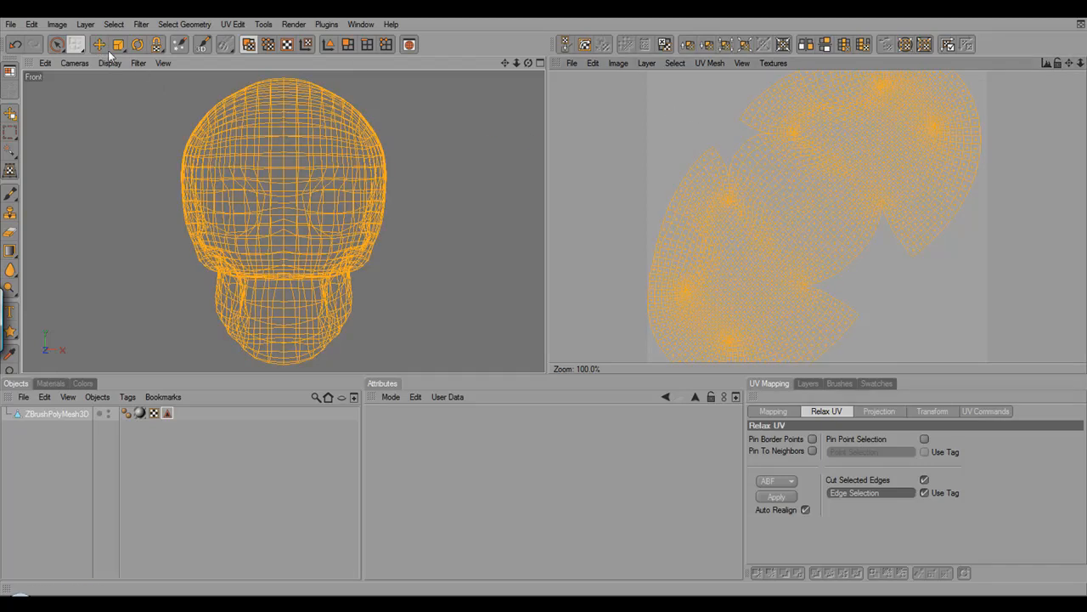
{"action": "left_click", "coordinate": [137, 44]}
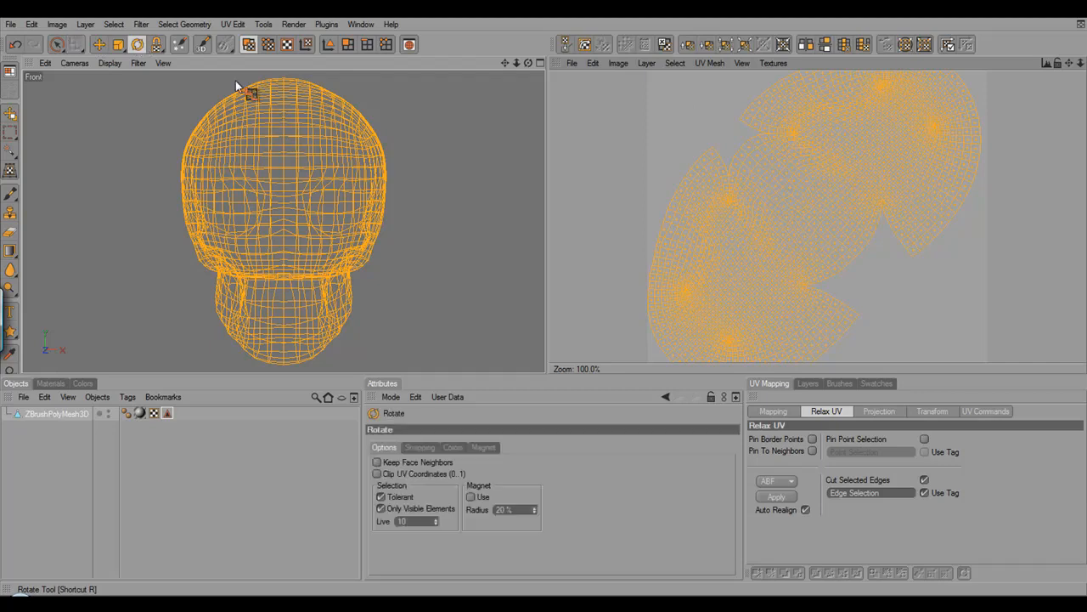
{"action": "left_click_drag", "start_coordinate": [791, 201], "coordinate": [790, 197]}
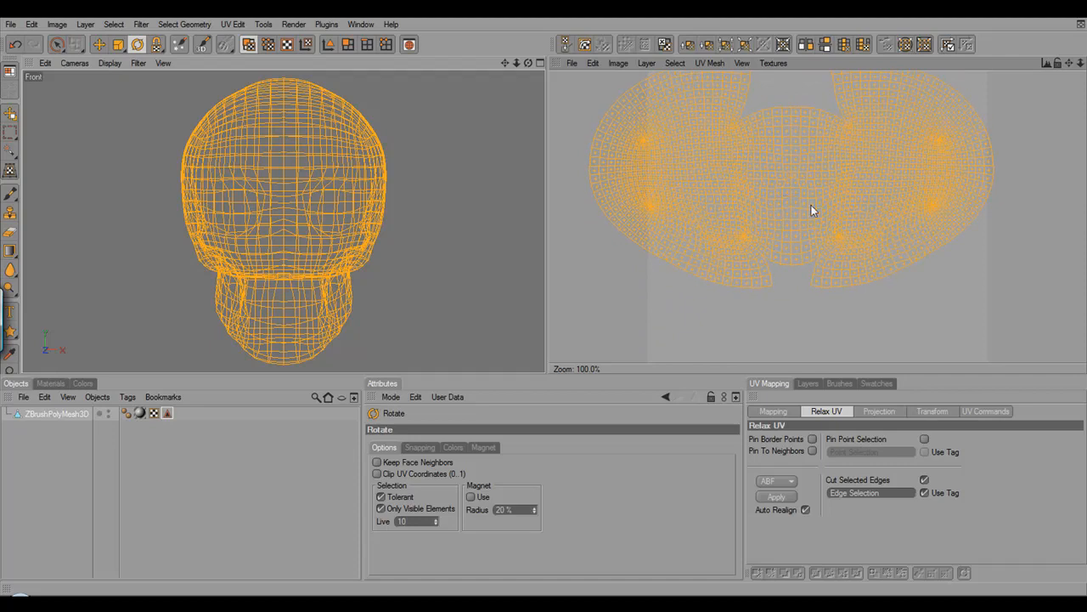
- Move the UV mesh to the middle of the canvas and scale it down to fit the canvas width
{"action": "left_click", "coordinate": [99, 44]}
{"action": "left_click_drag", "start_coordinate": [855, 195], "coordinate": [883, 240]}
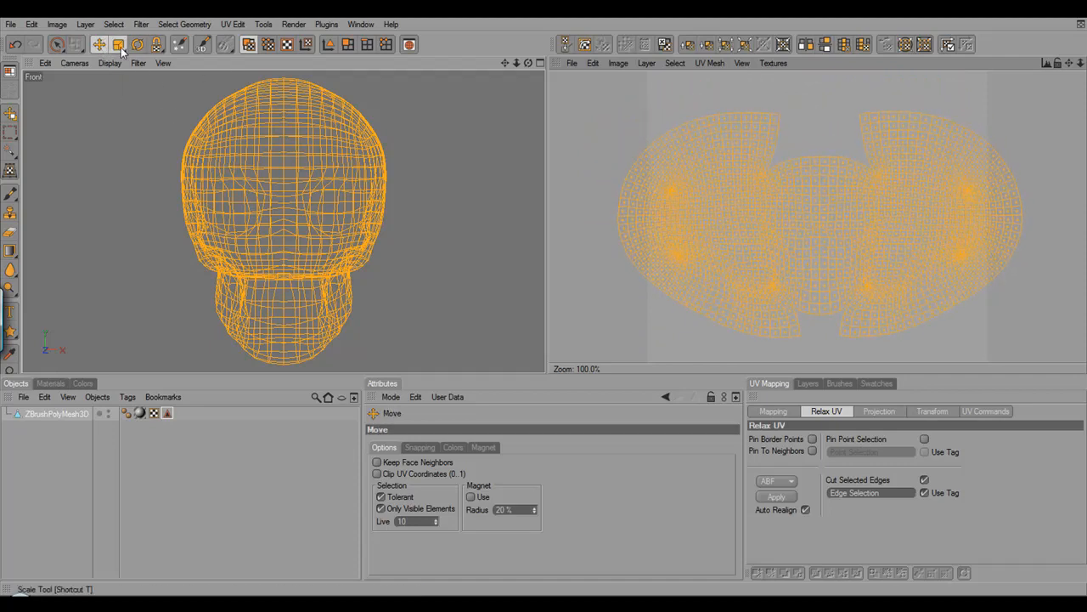
{"action": "left_click_drag", "start_coordinate": [858, 213], "coordinate": [863, 210]}
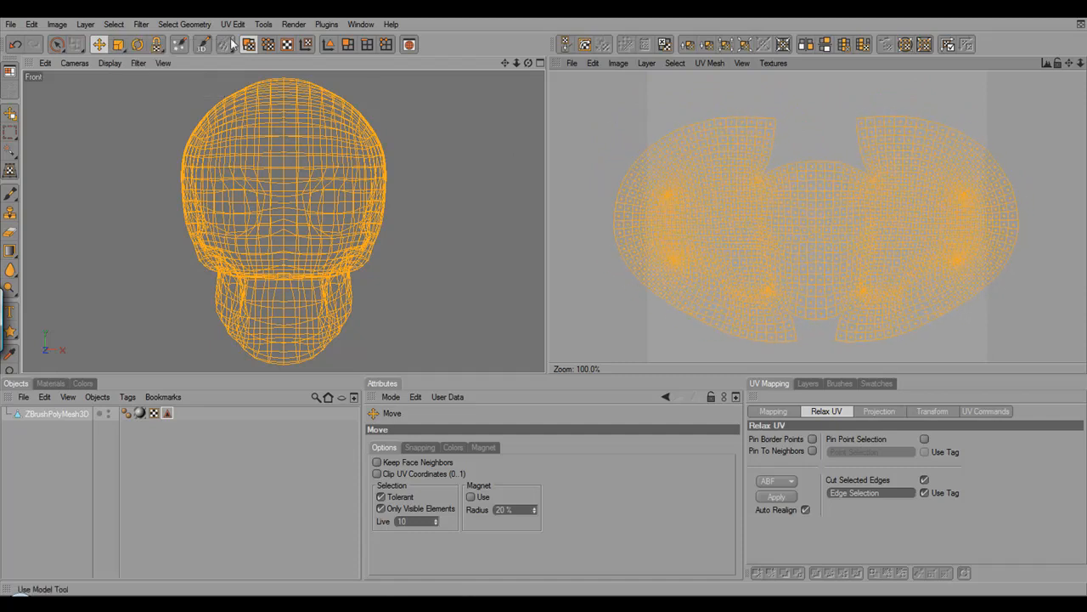
{"action": "left_click", "coordinate": [118, 45]}
{"action": "left_click_drag", "start_coordinate": [812, 219], "coordinate": [807, 218]}
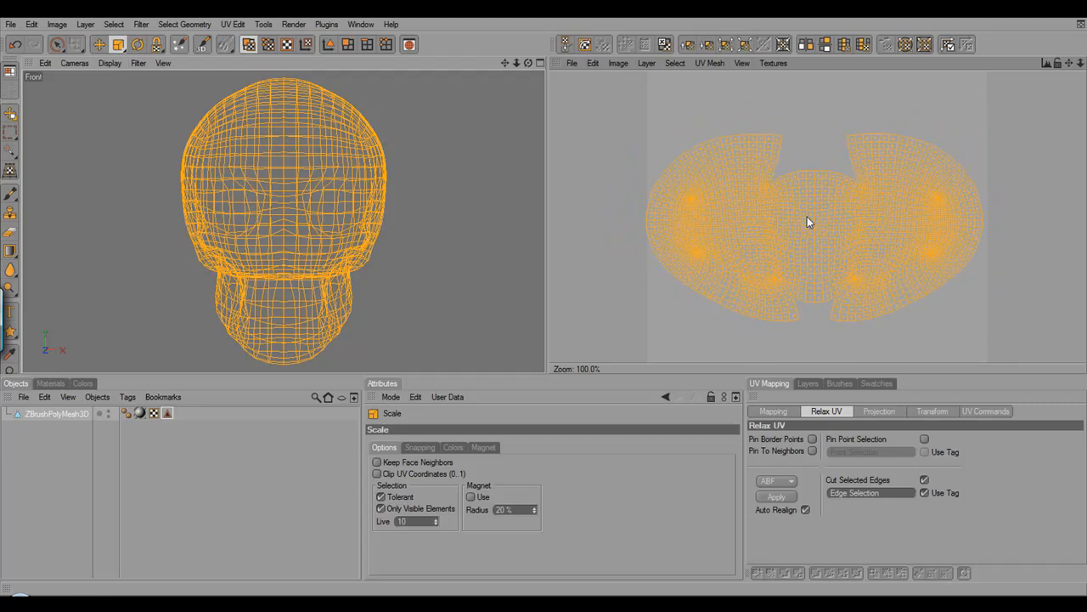
- Fine-tune the UV mesh's position within the canvas, deselect it and display the UV commands
{"action": "left_click", "coordinate": [100, 44]}
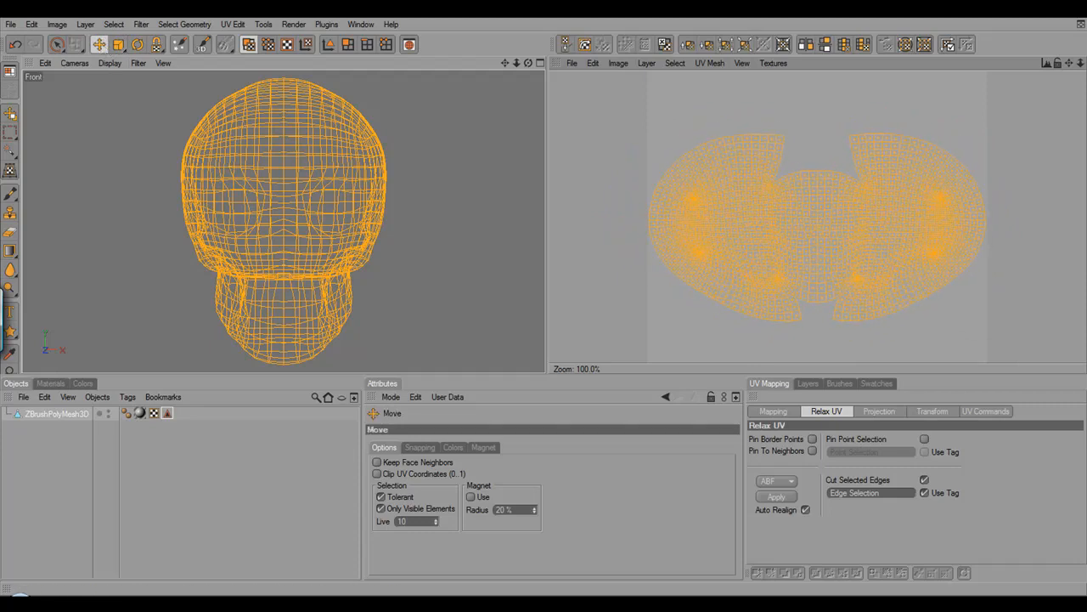
{"action": "left_click", "coordinate": [118, 44]}
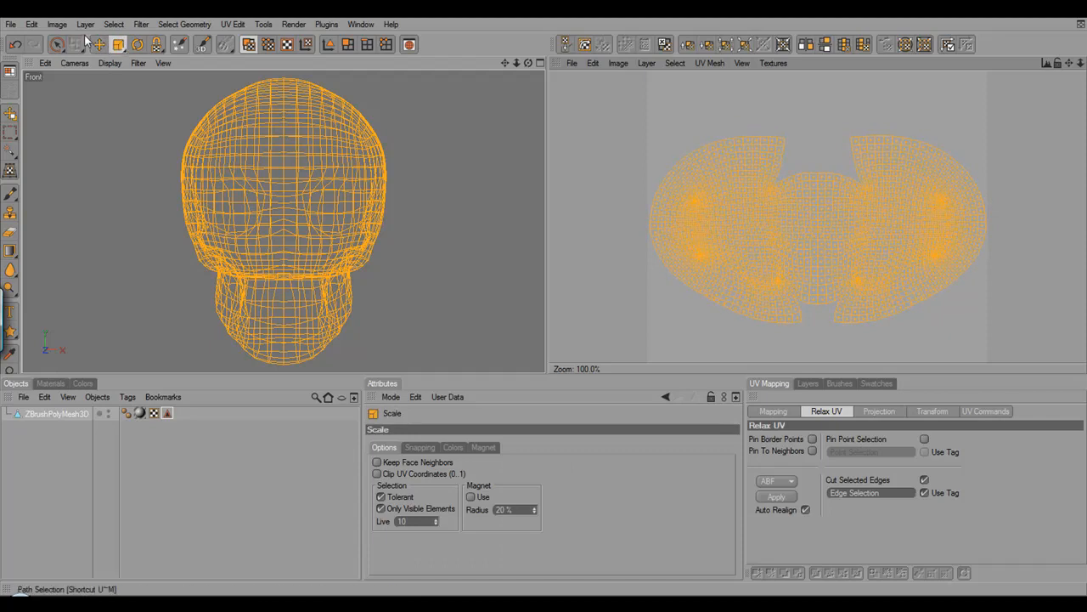
{"action": "key", "text": "e"}
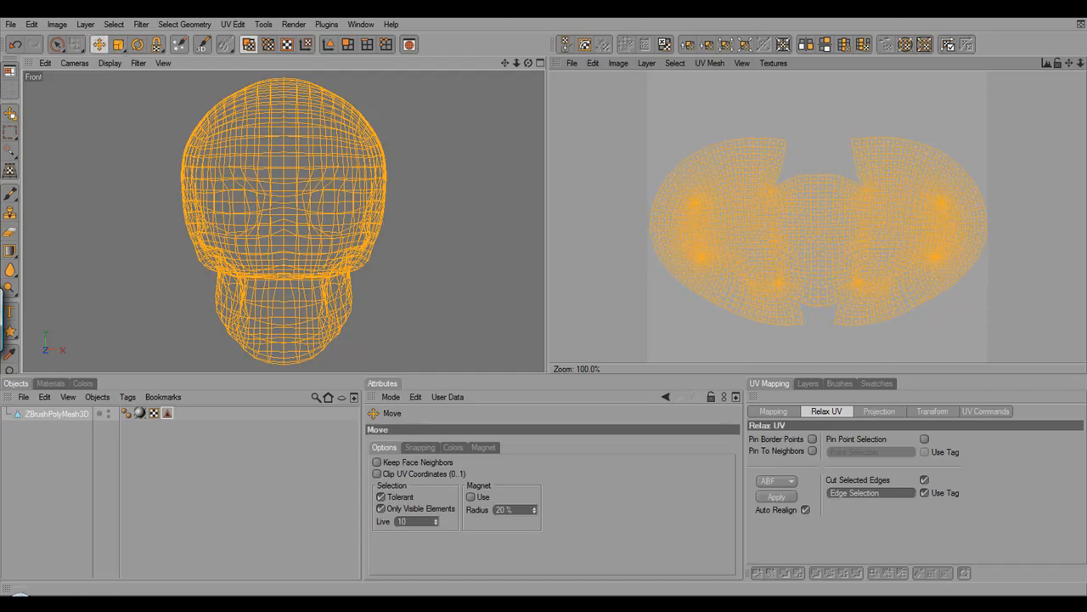
{"action": "left_click", "coordinate": [808, 106]}
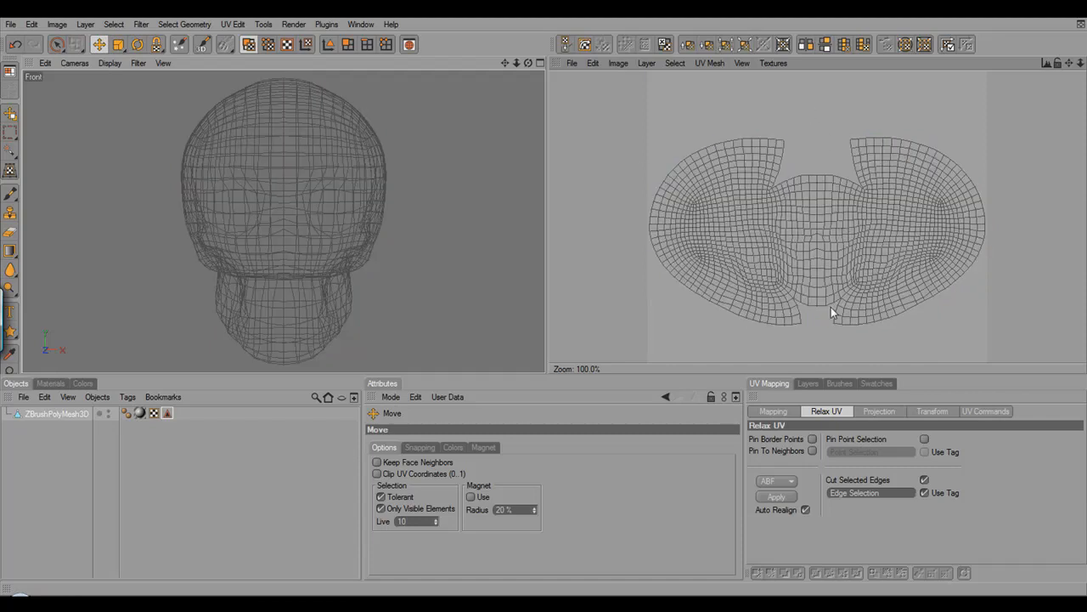
{"action": "left_click", "coordinate": [995, 410]}
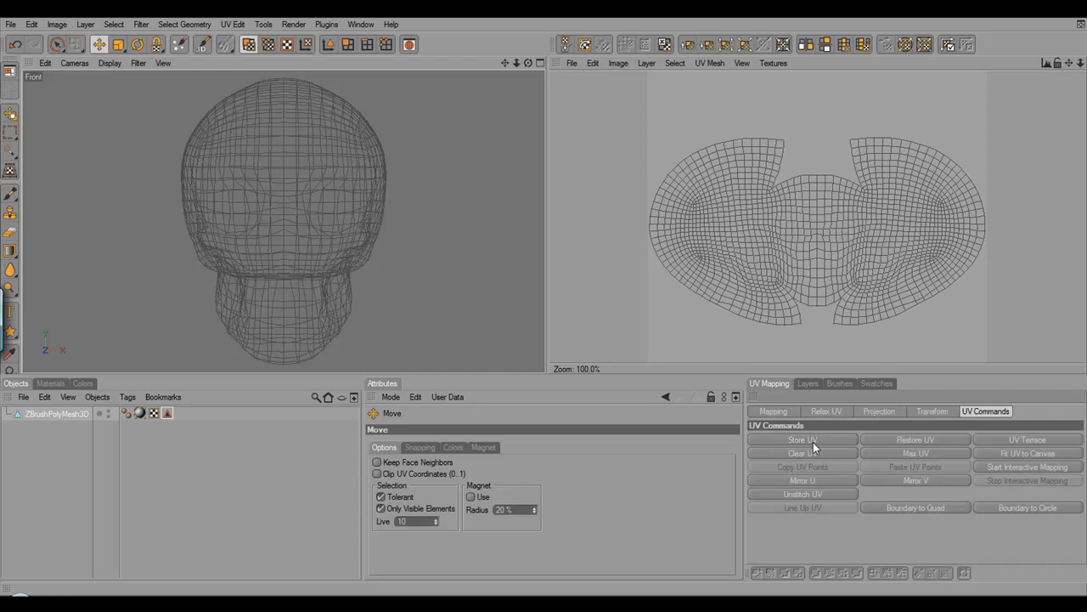
- Export the skull in Wavefront format to the Unwrap Tutorial folder as Skull 3 unwrapped.obj
{"action": "left_click", "coordinate": [11, 23]}
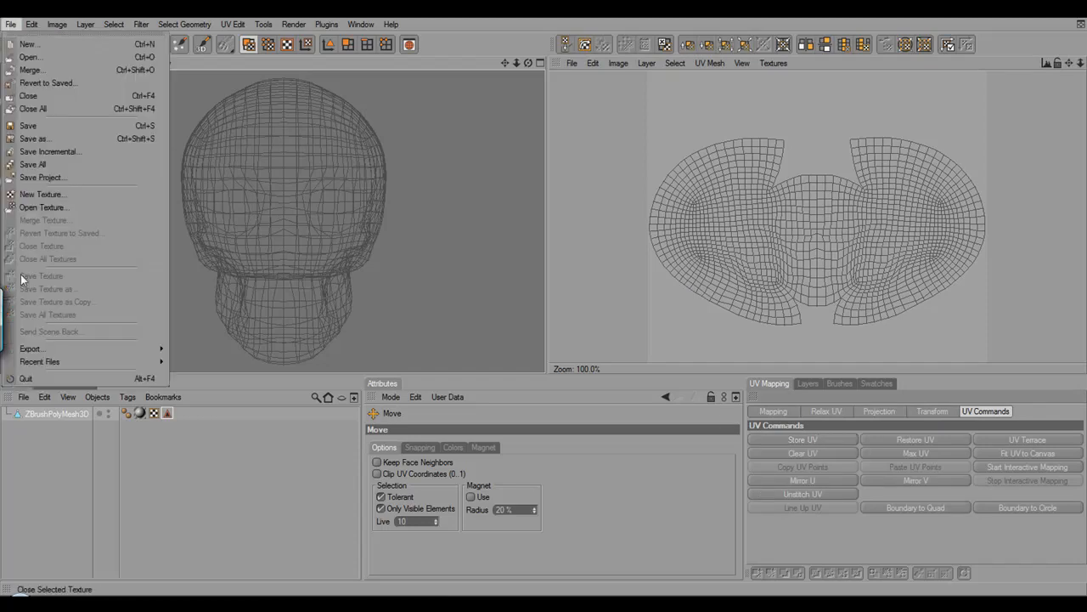
{"action": "mouse_move", "coordinate": [36, 352]}
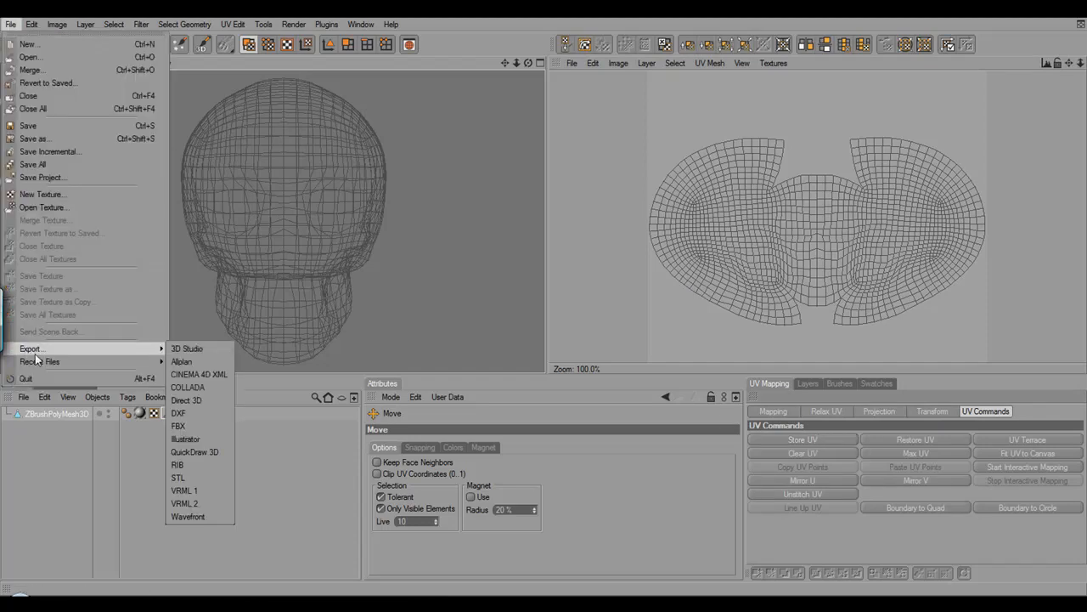
{"action": "left_click", "coordinate": [188, 516]}
{"action": "left_click", "coordinate": [436, 434]}
{"action": "left_click_drag", "start_coordinate": [435, 436], "coordinate": [495, 443]}
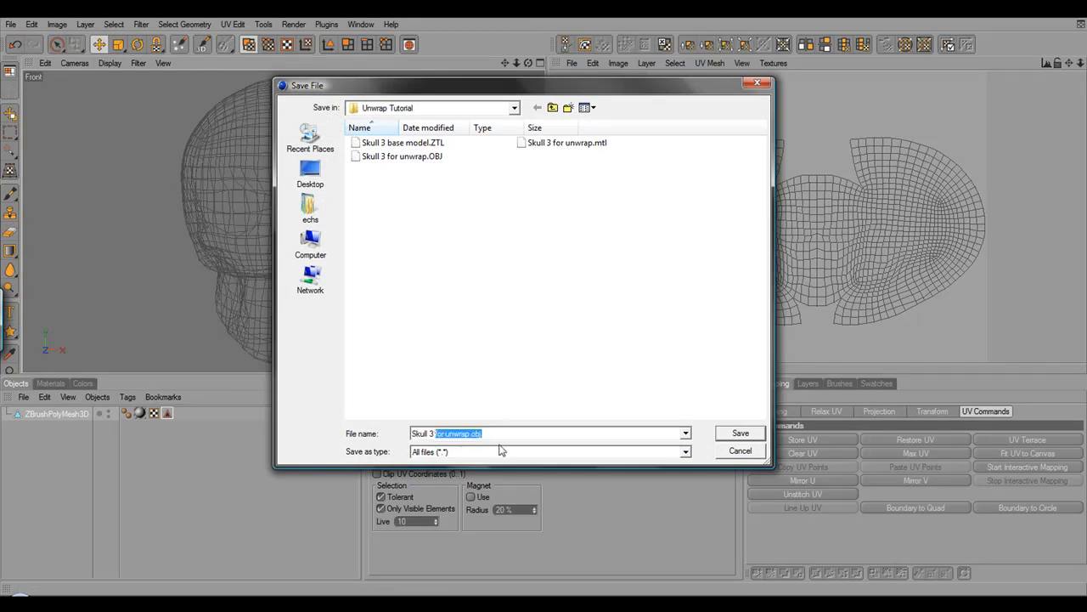
{"action": "type", "text": "un"}
{"action": "left_click", "coordinate": [734, 435]}
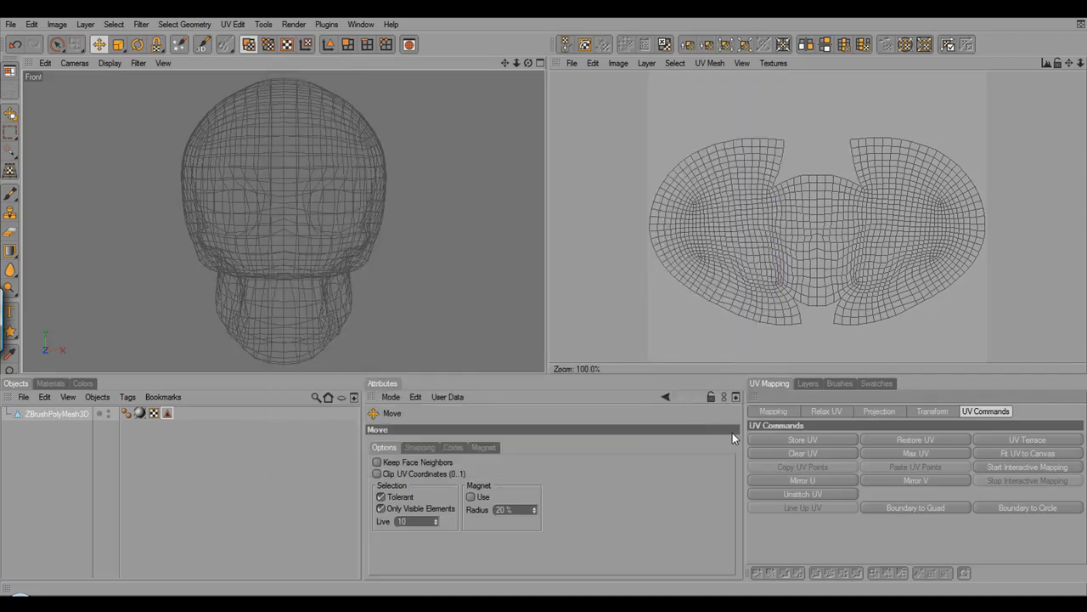
- Switch to ZBrush and fully initialize it, confirming the deletion of all tools and document data
{"action": "left_click", "coordinate": [160, 600]}
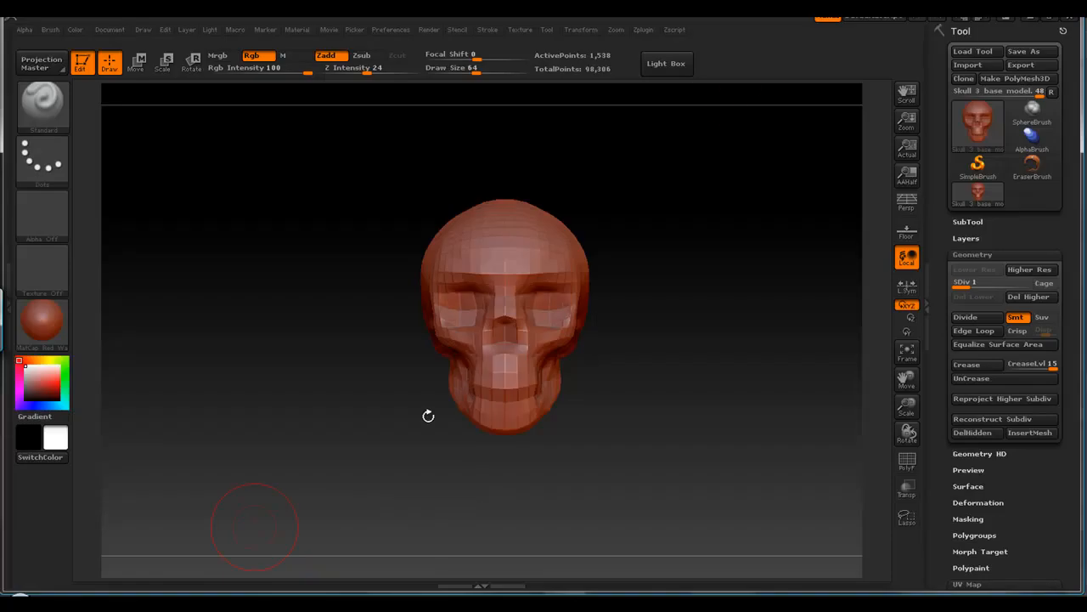
{"action": "left_click", "coordinate": [389, 30]}
{"action": "left_click", "coordinate": [418, 54]}
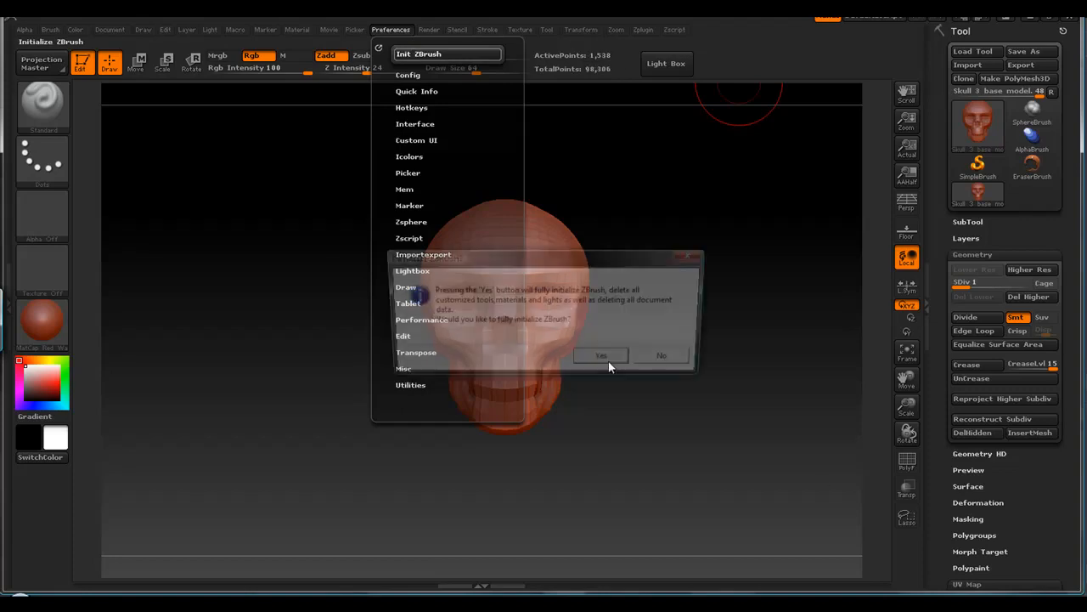
{"action": "left_click", "coordinate": [607, 365]}
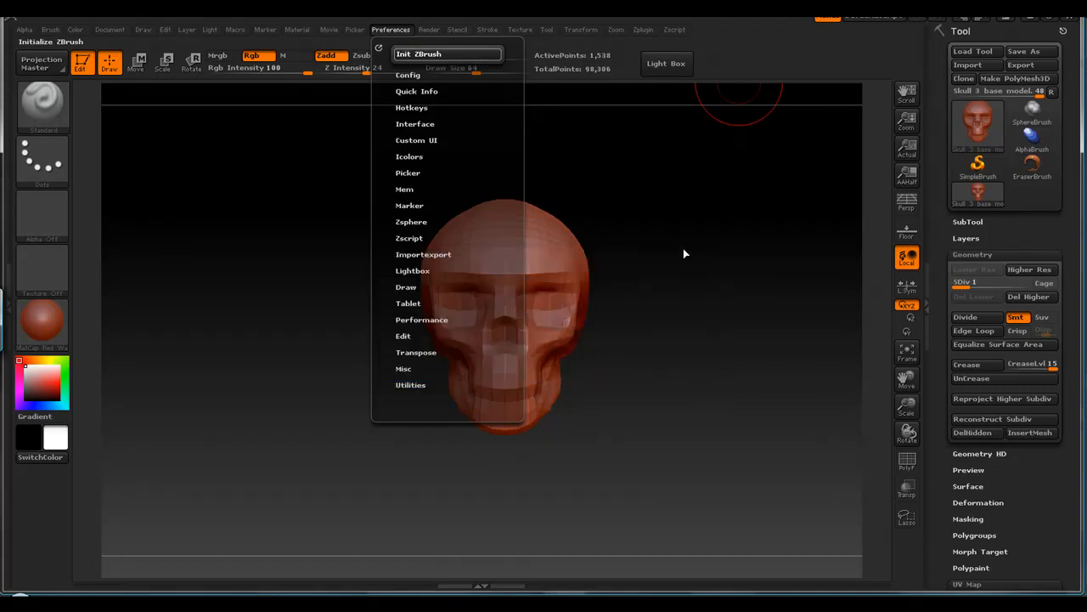
- Load the saved Skull 3 base model tool from its project folder
{"action": "left_click", "coordinate": [973, 51]}
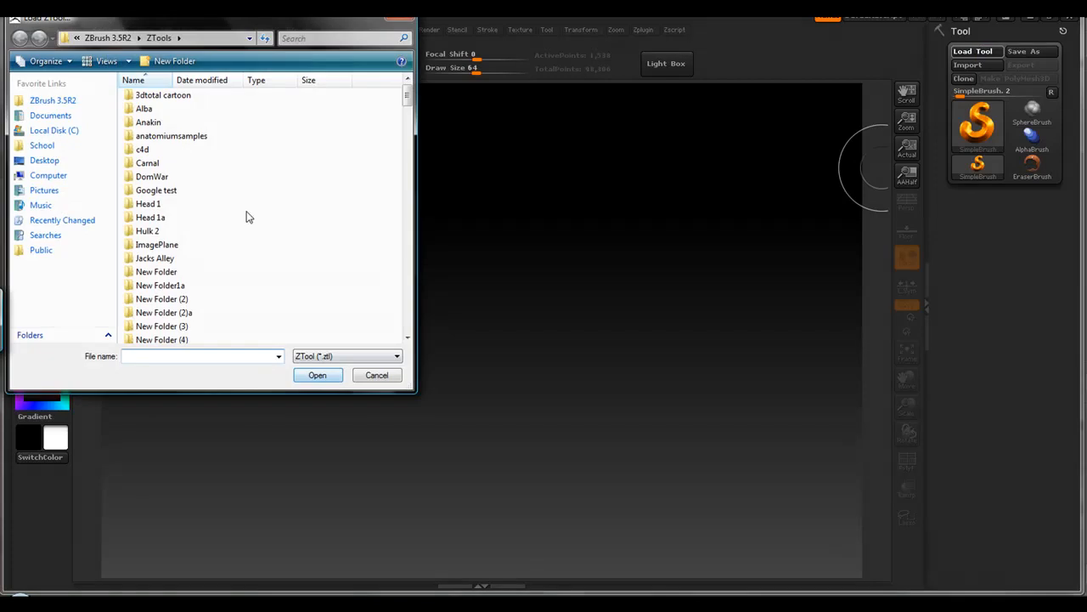
{"action": "left_click", "coordinate": [118, 39]}
{"action": "double_click", "coordinate": [162, 176]}
{"action": "double_click", "coordinate": [195, 109]}
{"action": "double_click", "coordinate": [160, 95]}
- Draw the skull on the canvas, enter Edit mode and rotate it to a three-quarter view
{"action": "left_click_drag", "start_coordinate": [495, 315], "coordinate": [493, 495]}
{"action": "key", "text": "t"}
{"action": "left_click_drag", "start_coordinate": [328, 155], "coordinate": [810, 229]}
{"action": "left_click_drag", "start_coordinate": [695, 300], "coordinate": [719, 292]}
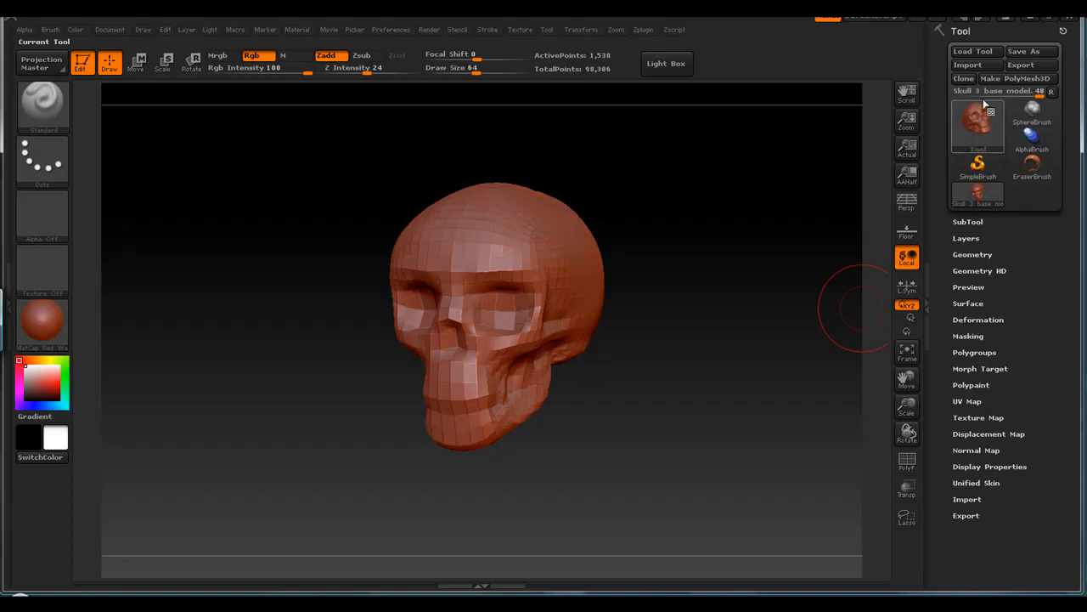
{"action": "left_click", "coordinate": [967, 500]}
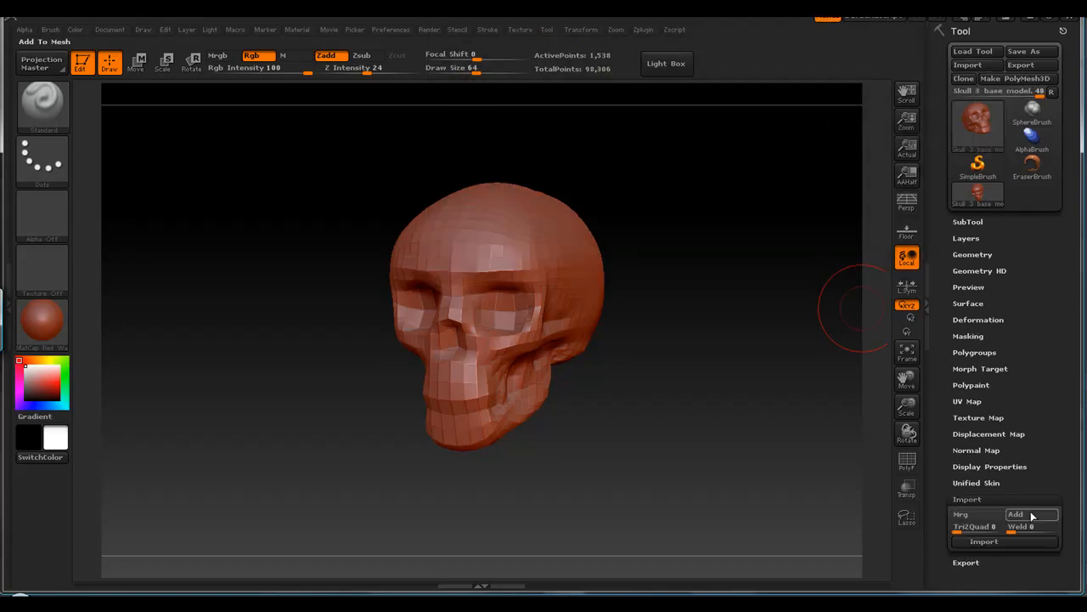
{"action": "left_click", "coordinate": [967, 500]}
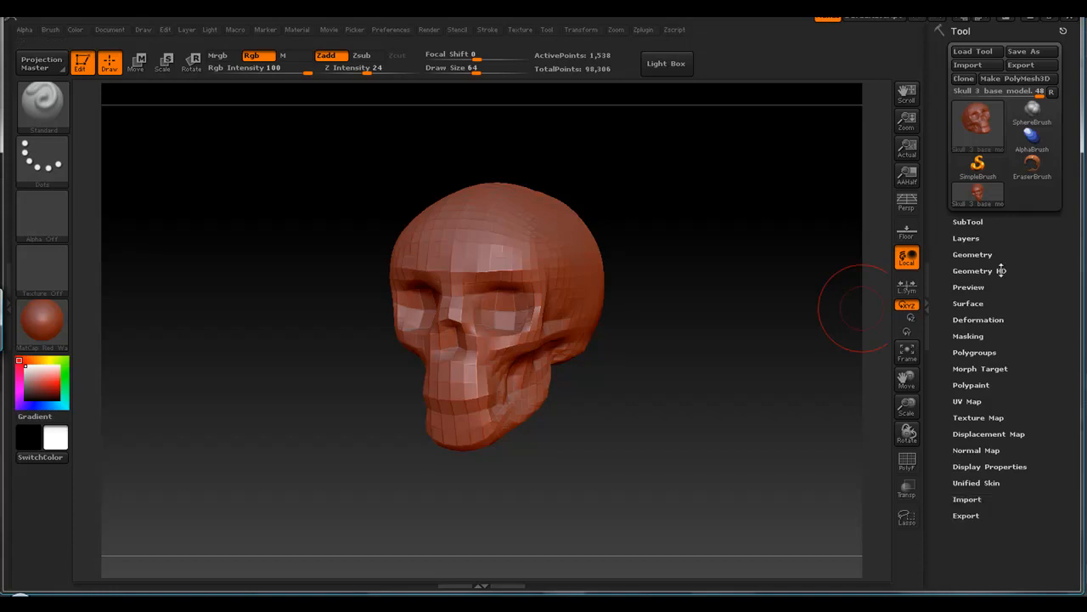
{"action": "left_click", "coordinate": [968, 401]}
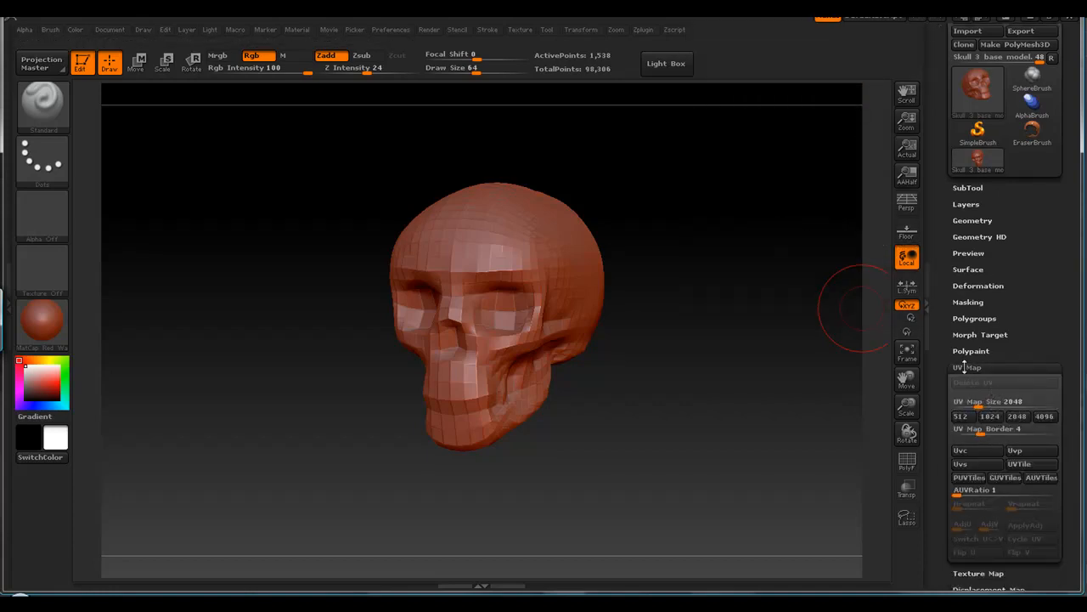
{"action": "left_click", "coordinate": [966, 367]}
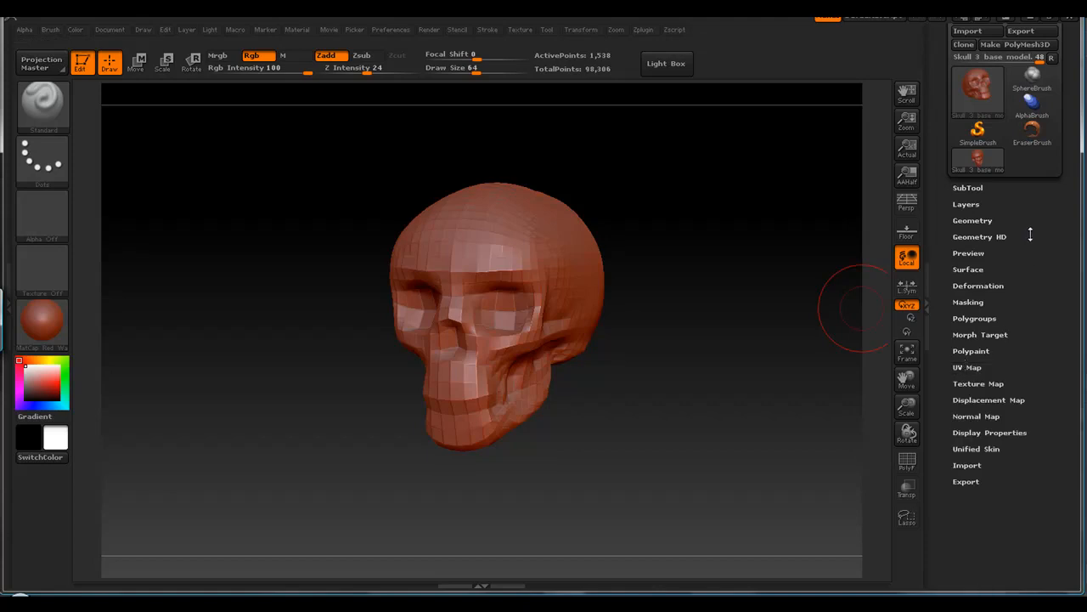
{"action": "left_click_drag", "start_coordinate": [1029, 239], "coordinate": [1029, 272]}
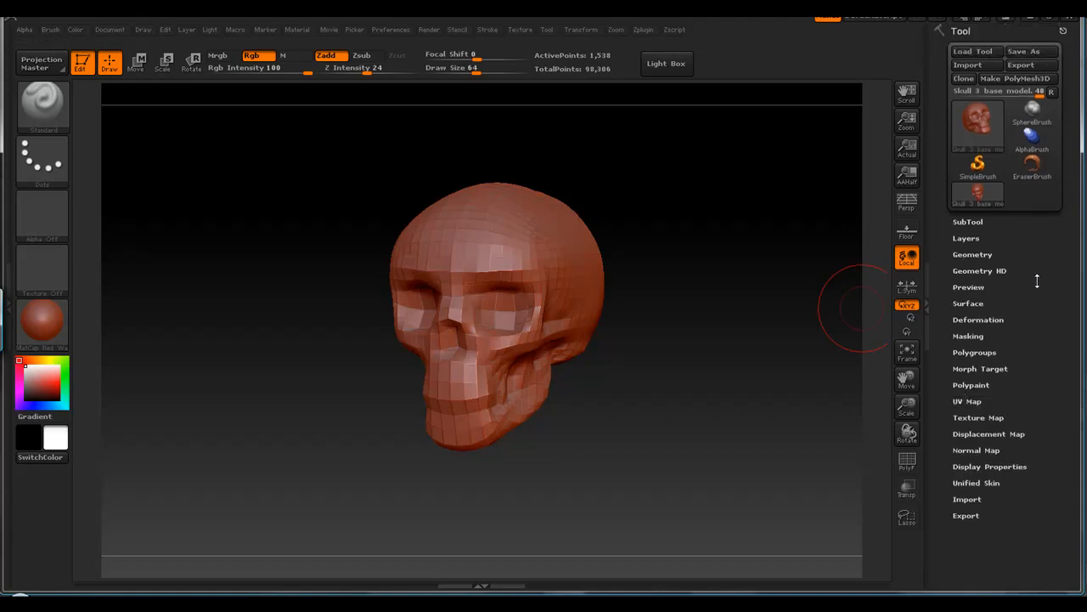
- Import Skull 3 unwrapped.obj from the Unwrap Tutorial folder into the skull and transfer the high-resolution details to it
{"action": "left_click", "coordinate": [968, 65]}
{"action": "double_click", "coordinate": [196, 115]}
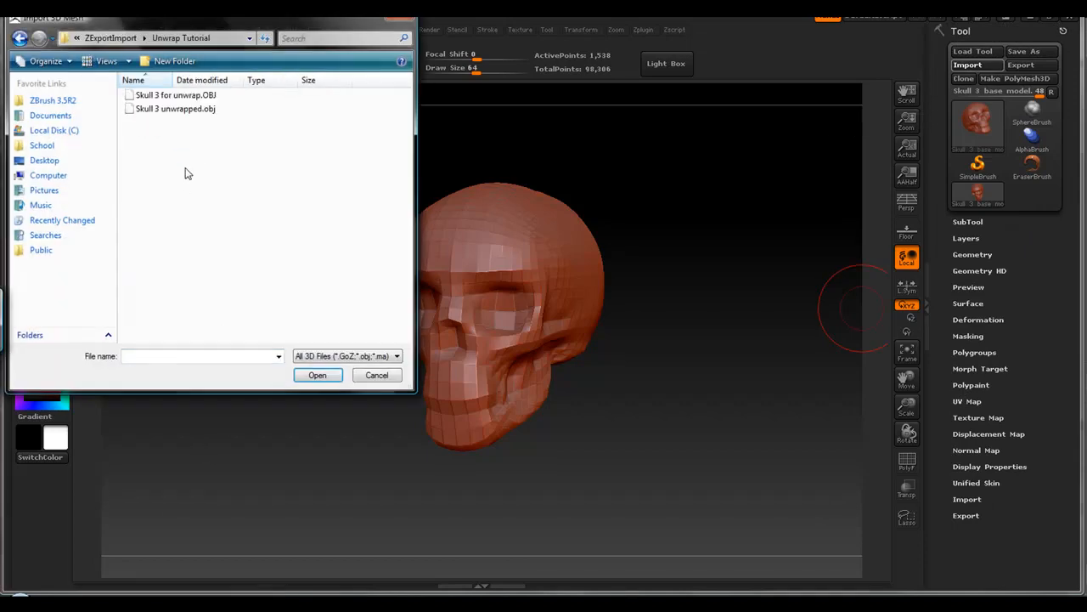
{"action": "double_click", "coordinate": [176, 109]}
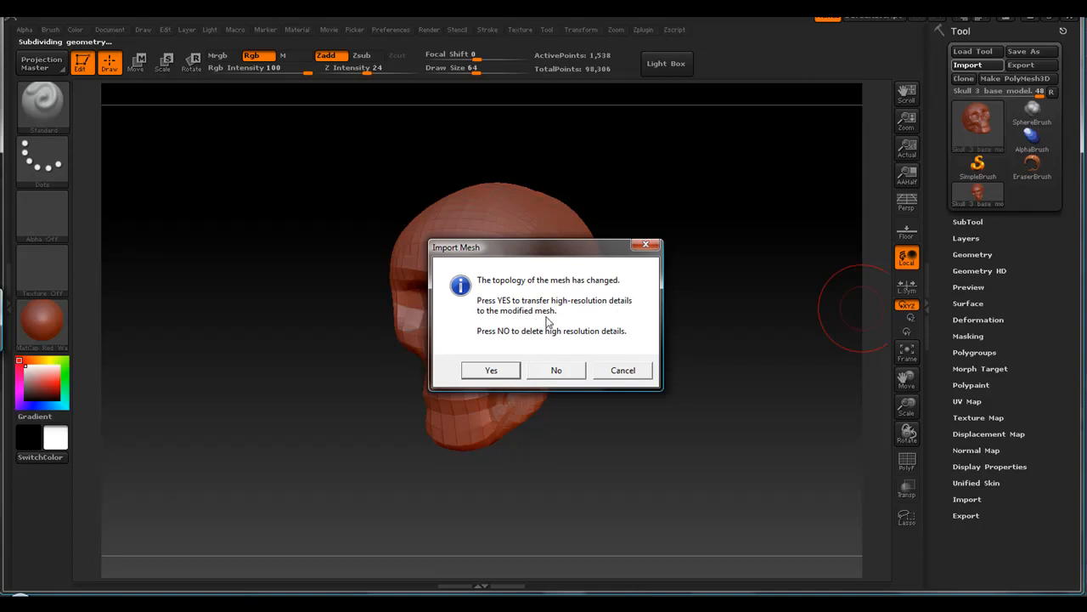
{"action": "left_click", "coordinate": [493, 371]}
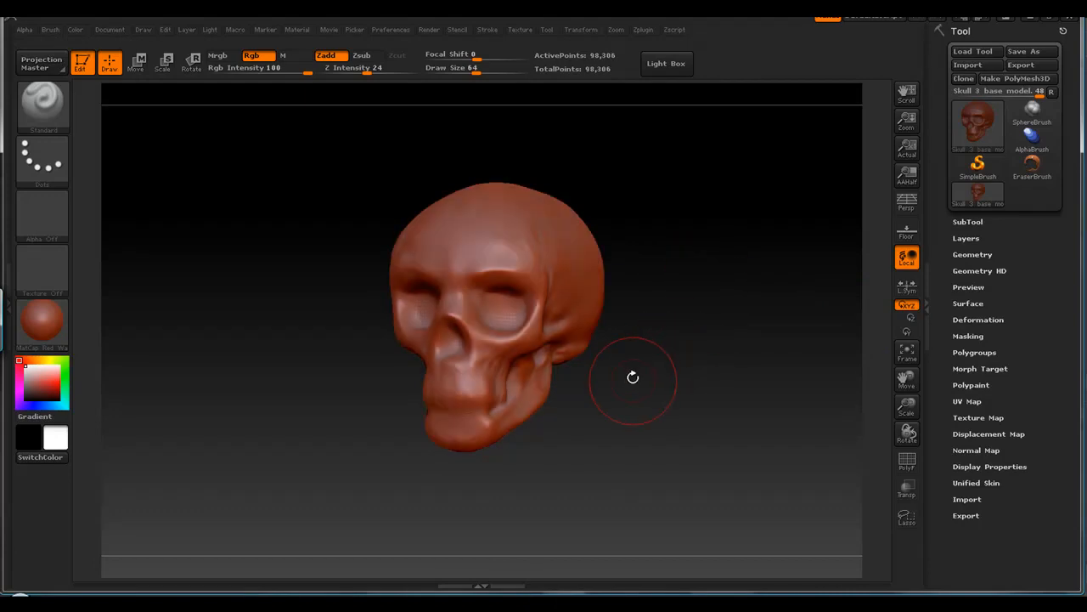
- Compare the skull's lowest subdivision level 1 with its highest level 4, leaving it at level 4
{"action": "left_click", "coordinate": [975, 257]}
{"action": "left_click", "coordinate": [960, 286]}
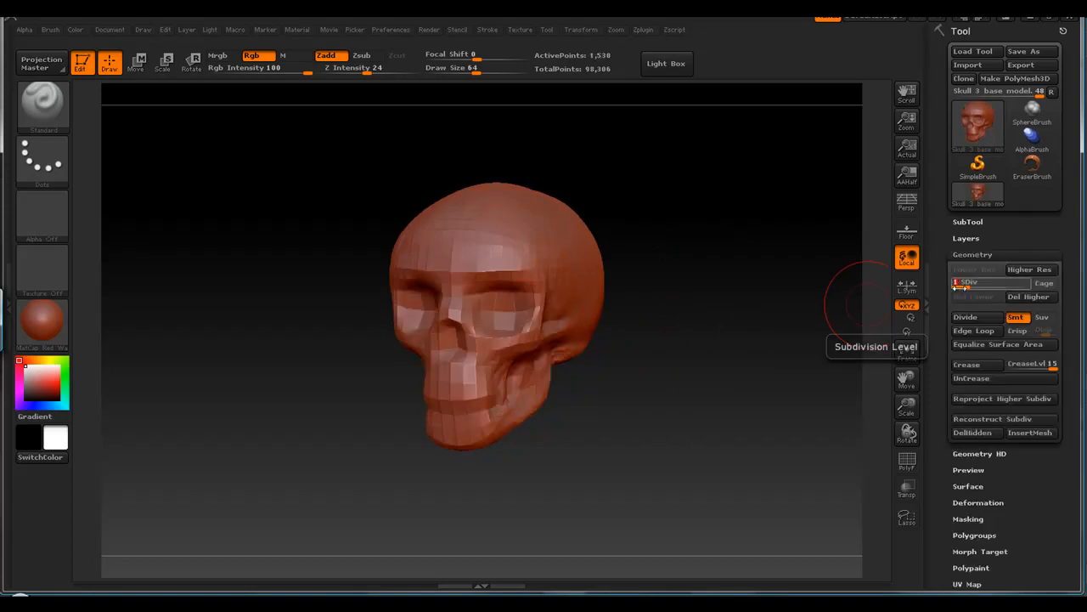
{"action": "left_click_drag", "start_coordinate": [960, 285], "coordinate": [1033, 285]}
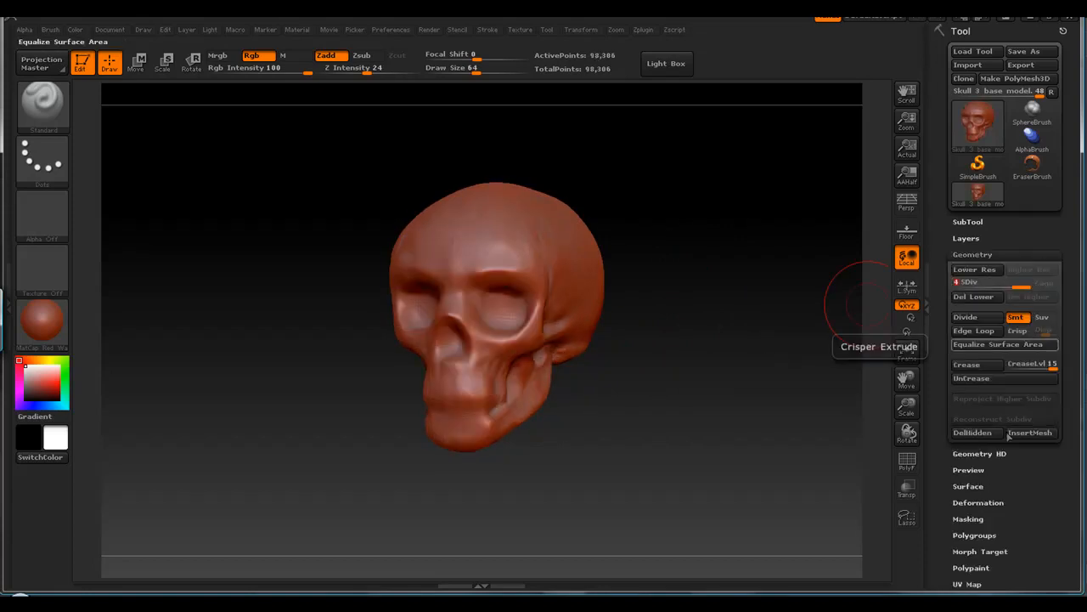
- Create a texture from the skull's UV map, flip the UVs vertically in V and regenerate the texture from them
{"action": "left_click_drag", "start_coordinate": [1035, 508], "coordinate": [977, 333]}
{"action": "left_click", "coordinate": [981, 334]}
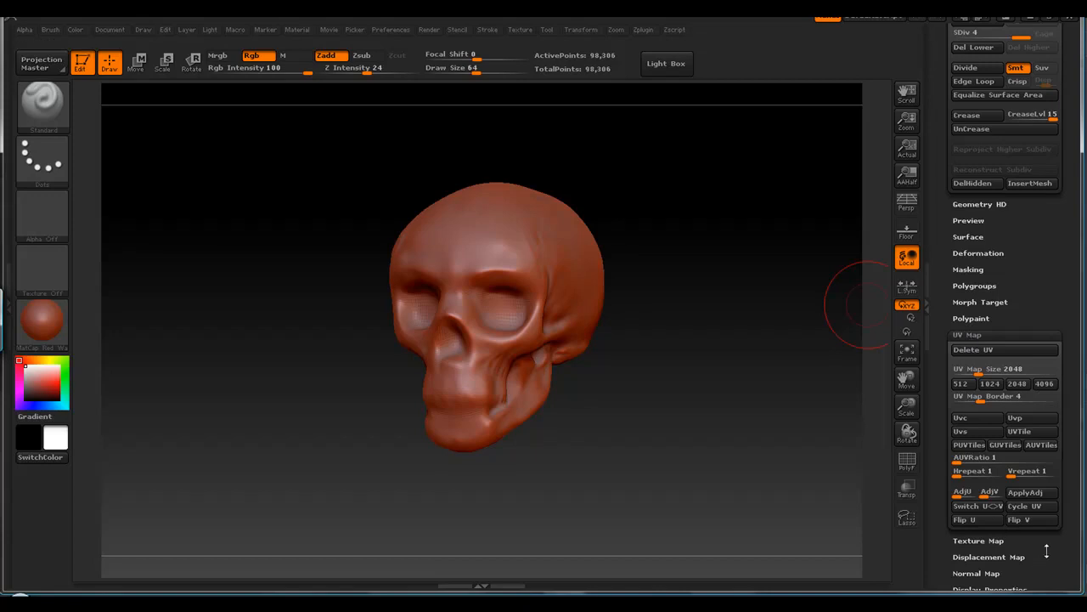
{"action": "left_click_drag", "start_coordinate": [1045, 557], "coordinate": [1028, 422]}
{"action": "left_click", "coordinate": [976, 371]}
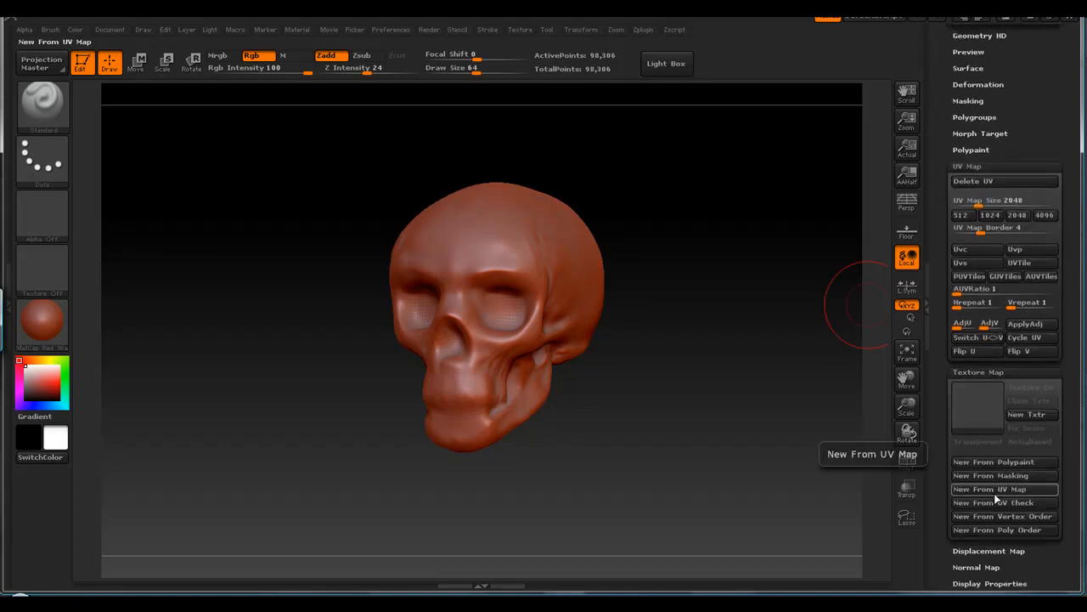
{"action": "left_click", "coordinate": [1016, 491]}
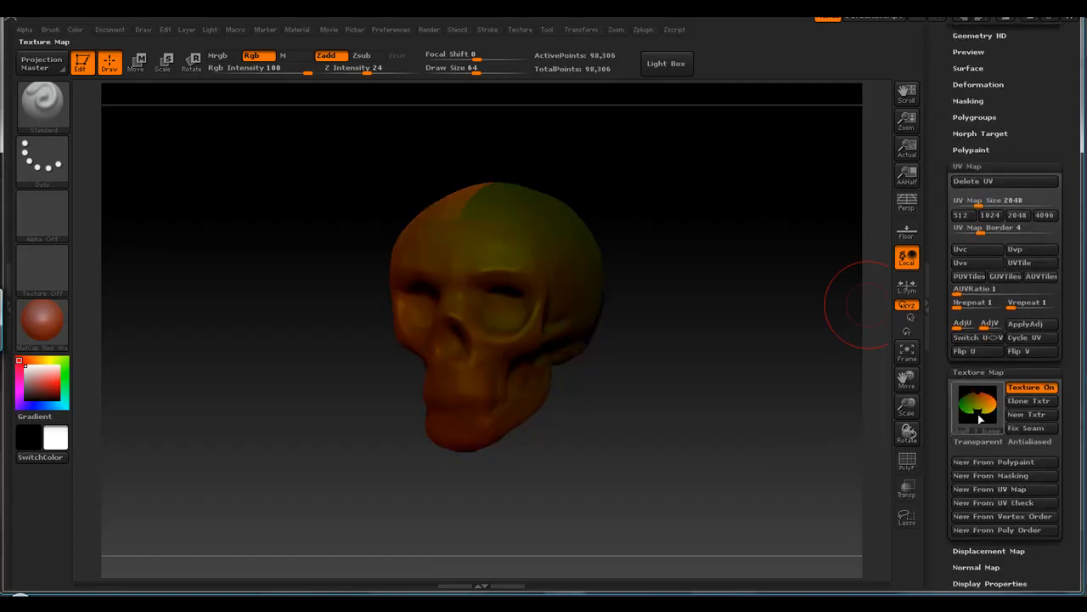
{"action": "mouse_move", "coordinate": [975, 402]}
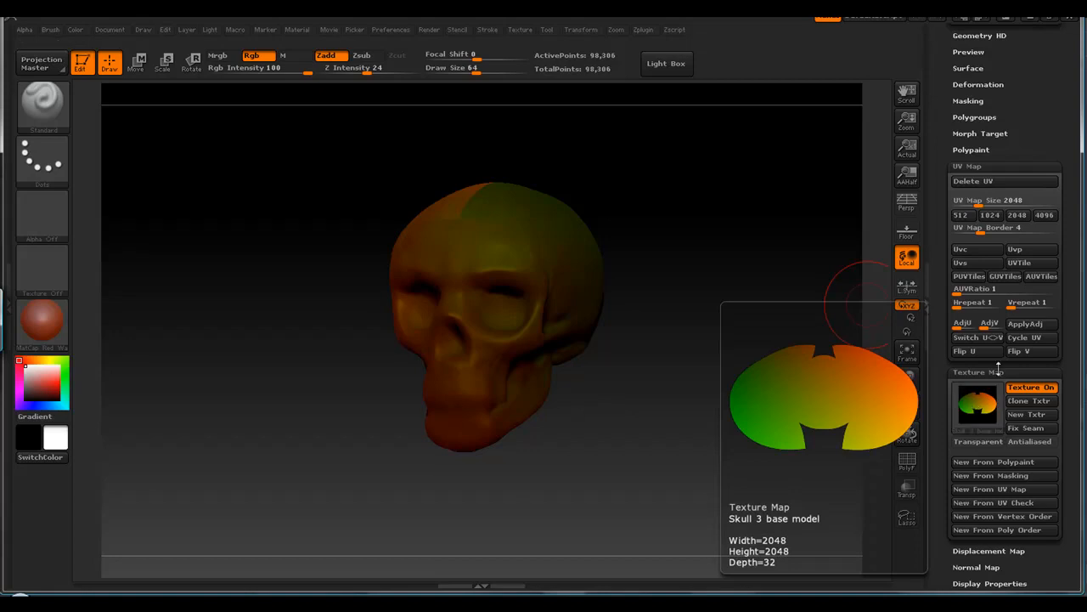
{"action": "left_click", "coordinate": [1033, 351]}
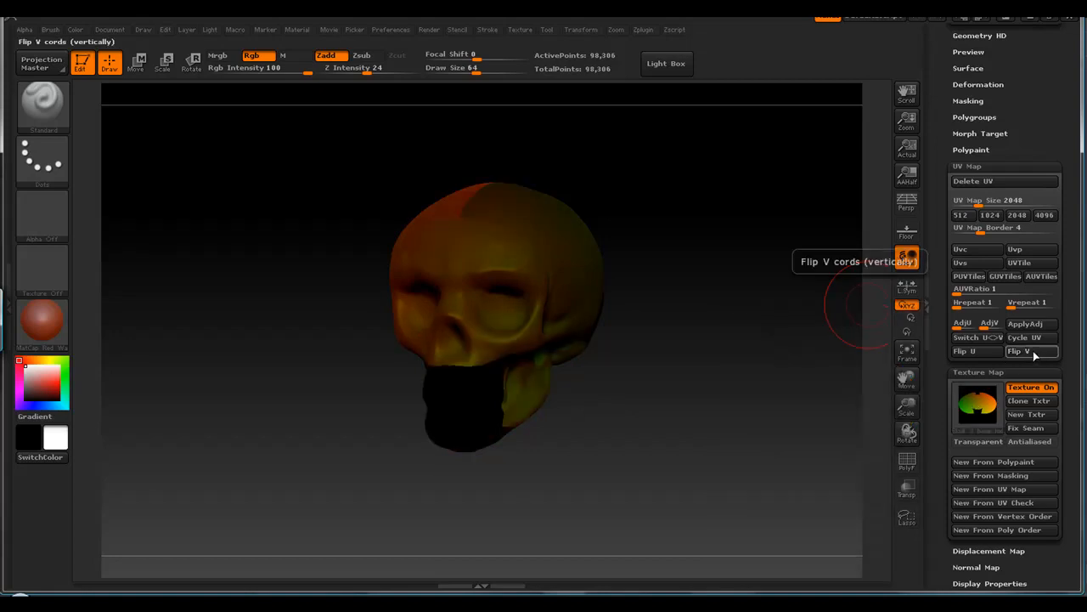
{"action": "left_click", "coordinate": [1023, 490]}
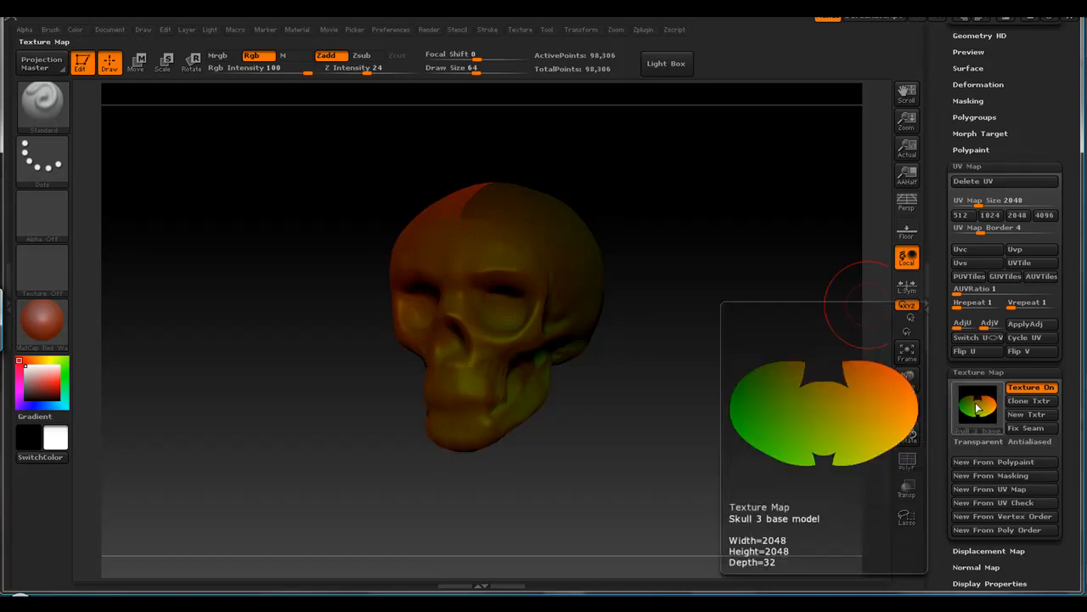
- Switch the skull from its texture to Colorize polypaint, turn off Zadd and fill the whole object with white
{"action": "scroll", "coordinate": [1053, 346], "scroll_direction": "up", "scroll_amount": 4}
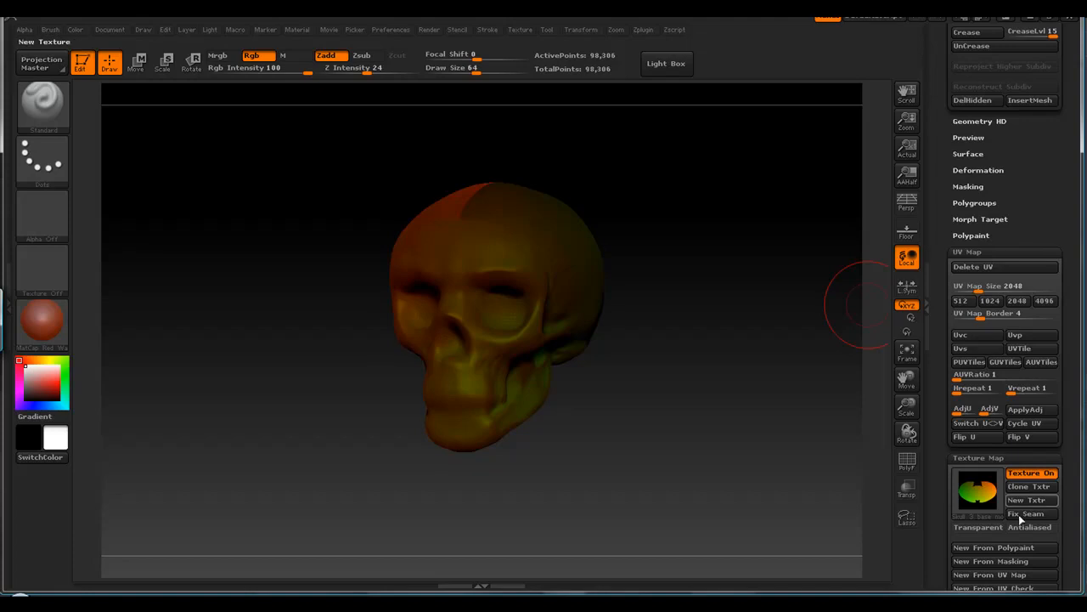
{"action": "left_click", "coordinate": [975, 202]}
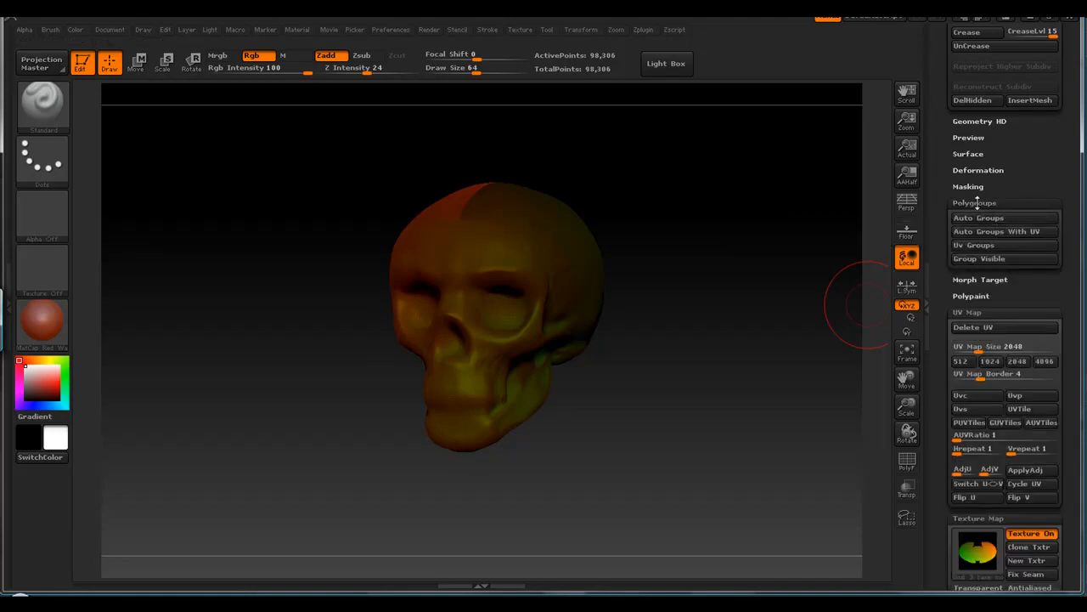
{"action": "left_click", "coordinate": [977, 202]}
{"action": "left_click", "coordinate": [973, 237]}
{"action": "left_click", "coordinate": [1030, 505]}
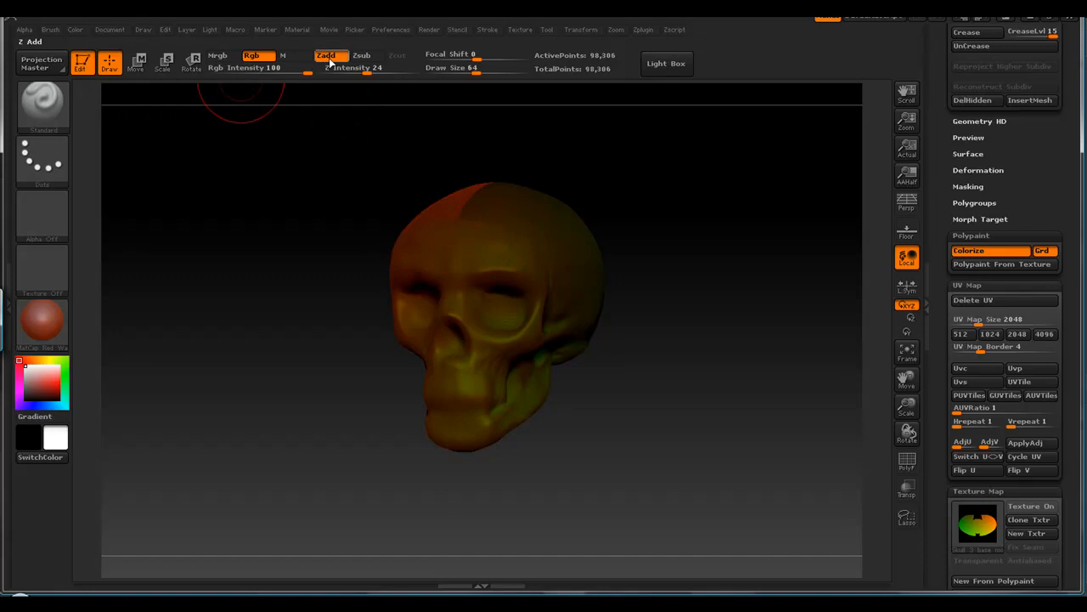
{"action": "left_click", "coordinate": [76, 30]}
{"action": "left_click", "coordinate": [76, 31]}
{"action": "left_click", "coordinate": [110, 269]}
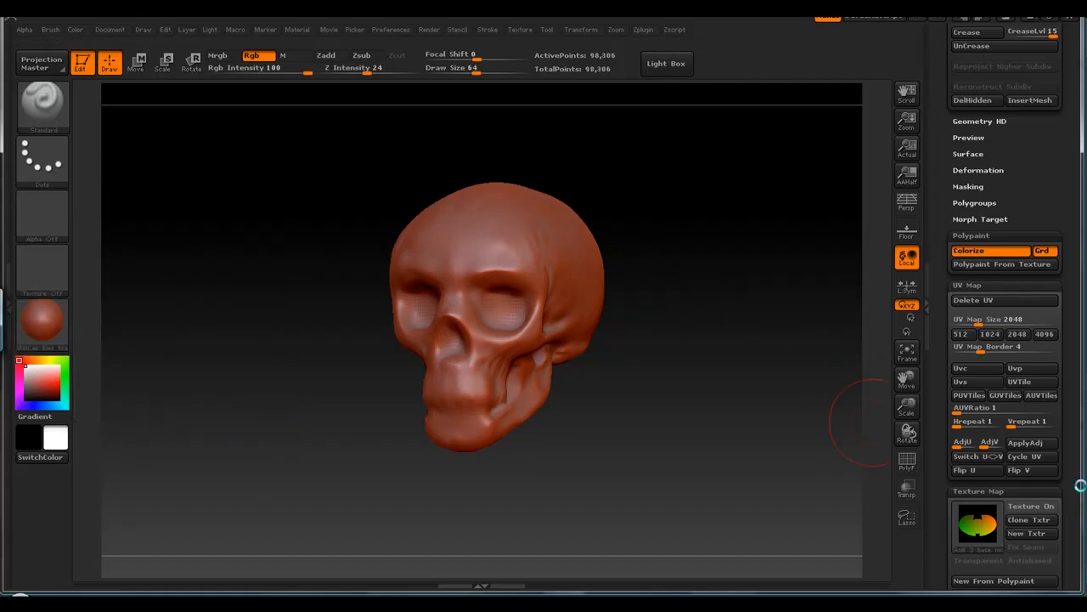
- Generate a texture map from the white polypaint, inspect its layout and turn the texture display off
{"action": "scroll", "coordinate": [1009, 399], "scroll_direction": "down", "scroll_amount": 5}
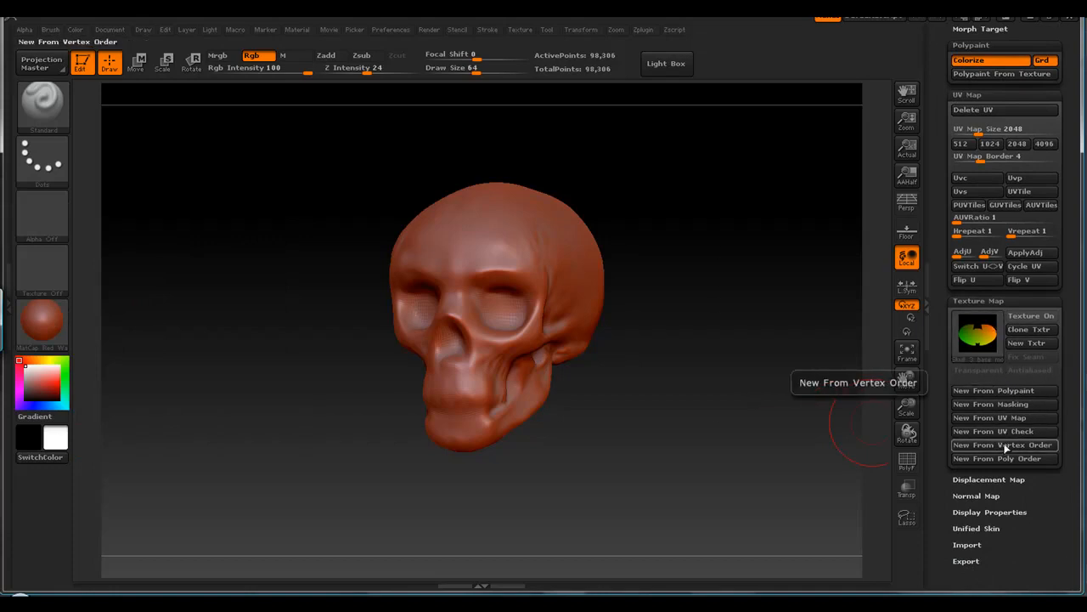
{"action": "left_click", "coordinate": [1000, 391]}
{"action": "mouse_move", "coordinate": [983, 341]}
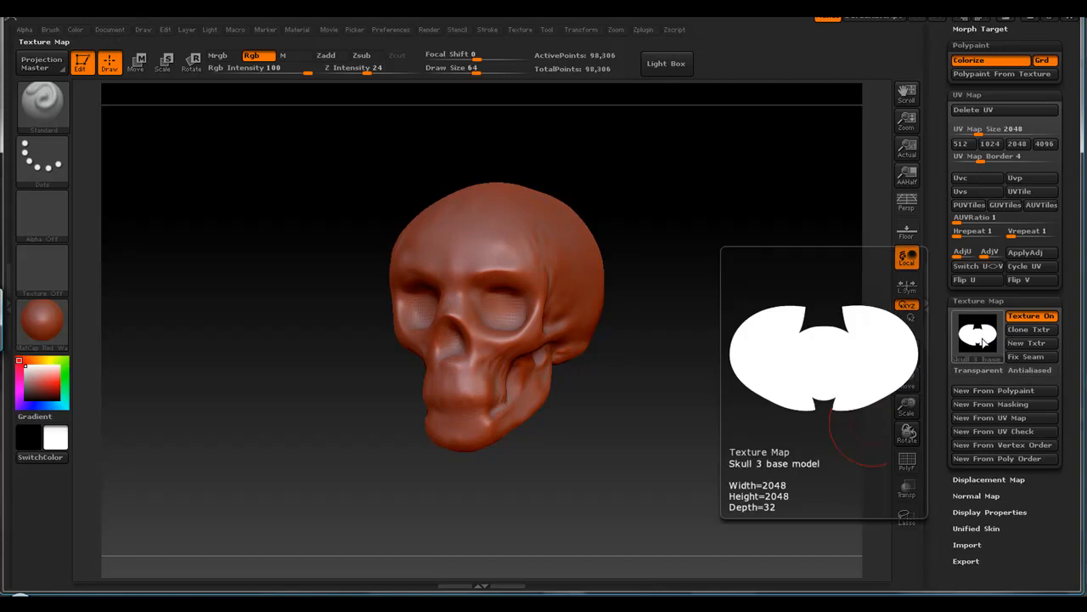
{"action": "mouse_move", "coordinate": [175, 187]}
{"action": "left_mouse_down"}
{"action": "mouse_move", "coordinate": [250, 221]}
{"action": "mouse_move", "coordinate": [182, 218]}
{"action": "mouse_move", "coordinate": [171, 203]}
{"action": "left_mouse_up"}
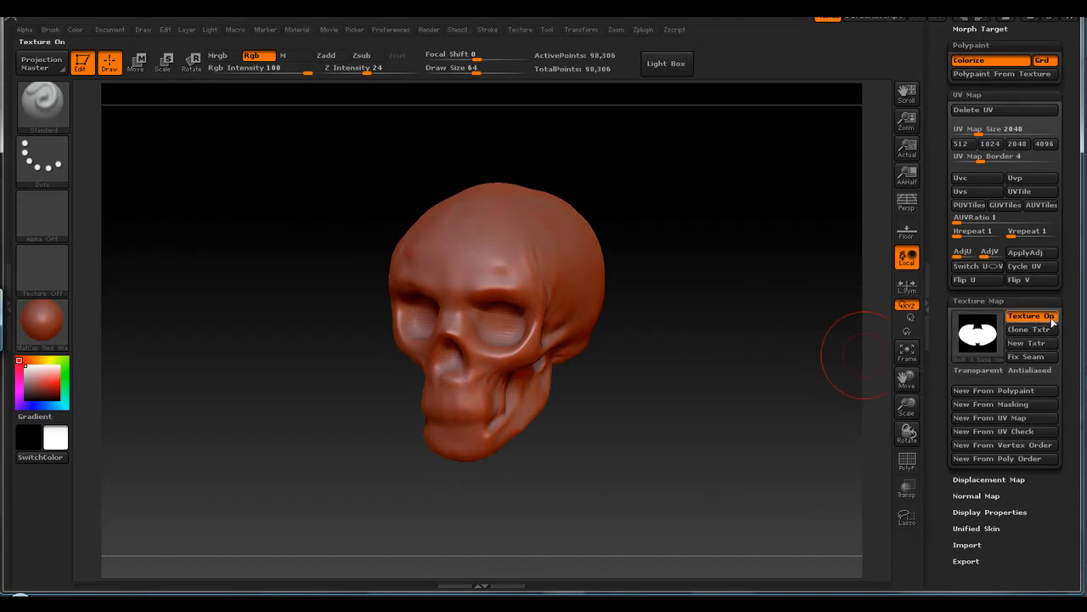
{"action": "left_click", "coordinate": [1032, 315]}
{"action": "left_click", "coordinate": [969, 95]}
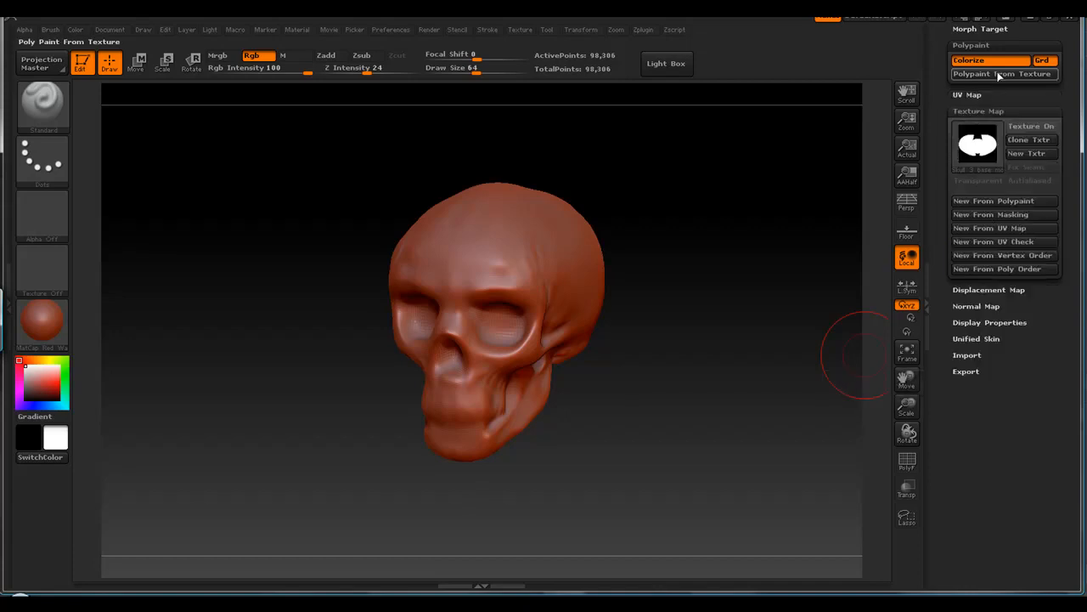
- Set up the paint brush with BasicMaterial, a red colour and a draw size of 16
{"action": "left_click", "coordinate": [43, 325]}
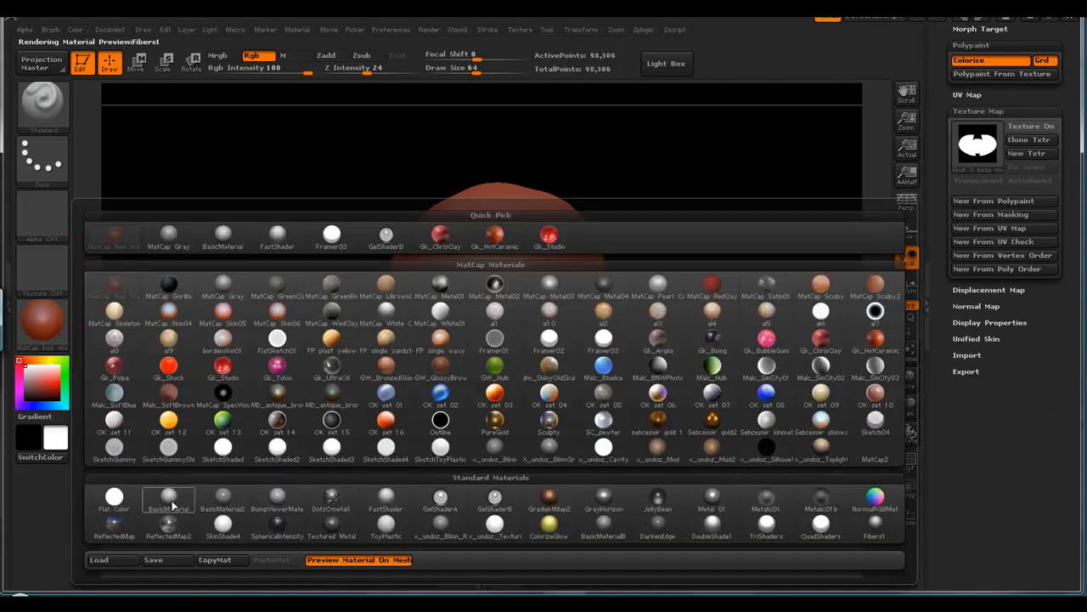
{"action": "left_click", "coordinate": [174, 499]}
{"action": "left_click", "coordinate": [58, 387]}
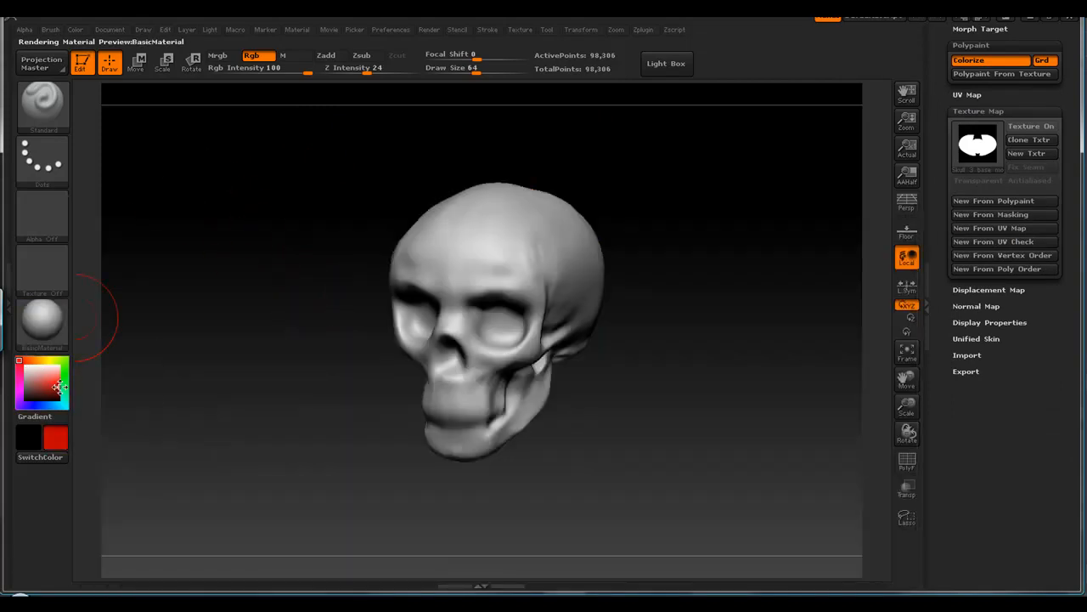
{"action": "left_click_drag", "start_coordinate": [470, 81], "coordinate": [451, 80]}
- Paint freehand red lines over the skull's cranium, forehead and across the nose below the eye sockets
{"action": "mouse_move", "coordinate": [343, 187]}
{"action": "left_mouse_down"}
{"action": "mouse_move", "coordinate": [340, 248]}
{"action": "mouse_move", "coordinate": [408, 243]}
{"action": "left_mouse_up"}
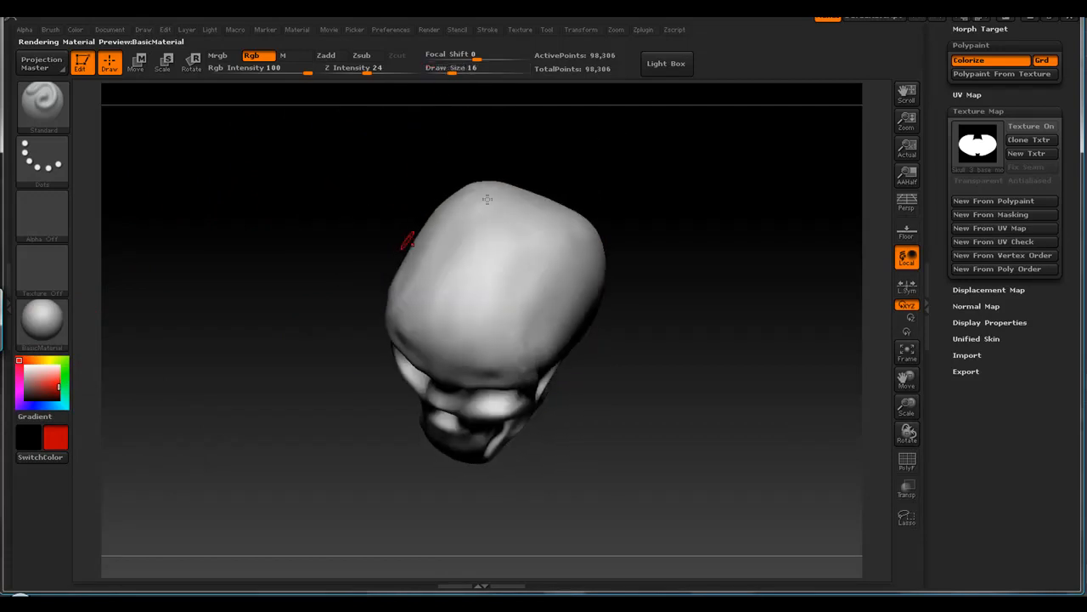
{"action": "mouse_move", "coordinate": [512, 217]}
{"action": "left_mouse_down"}
{"action": "mouse_move", "coordinate": [501, 220]}
{"action": "mouse_move", "coordinate": [529, 244]}
{"action": "mouse_move", "coordinate": [438, 284]}
{"action": "mouse_move", "coordinate": [501, 340]}
{"action": "mouse_move", "coordinate": [450, 369]}
{"action": "mouse_move", "coordinate": [564, 262]}
{"action": "mouse_move", "coordinate": [590, 310]}
{"action": "mouse_move", "coordinate": [560, 340]}
{"action": "mouse_move", "coordinate": [557, 293]}
{"action": "left_mouse_up"}
{"action": "mouse_move", "coordinate": [628, 392]}
{"action": "left_mouse_down"}
{"action": "mouse_move", "coordinate": [634, 379]}
{"action": "mouse_move", "coordinate": [590, 386]}
{"action": "mouse_move", "coordinate": [619, 272]}
{"action": "mouse_move", "coordinate": [648, 360]}
{"action": "mouse_move", "coordinate": [626, 379]}
{"action": "mouse_move", "coordinate": [636, 427]}
{"action": "mouse_move", "coordinate": [500, 316]}
{"action": "left_mouse_up"}
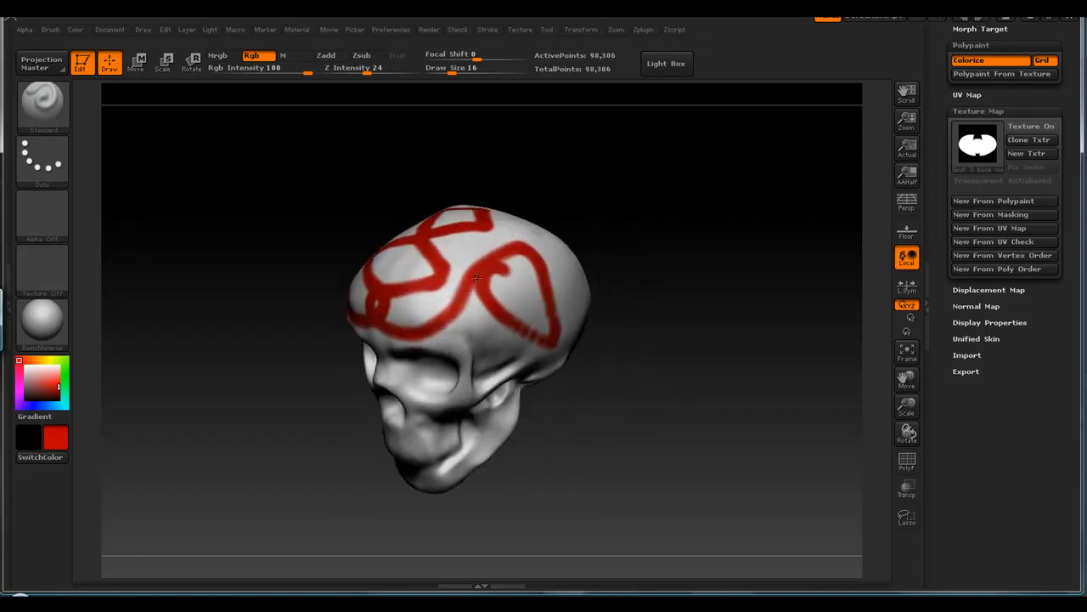
{"action": "mouse_move", "coordinate": [467, 272]}
{"action": "left_mouse_down"}
{"action": "mouse_move", "coordinate": [452, 256]}
{"action": "mouse_move", "coordinate": [454, 285]}
{"action": "mouse_move", "coordinate": [428, 301]}
{"action": "mouse_move", "coordinate": [459, 361]}
{"action": "mouse_move", "coordinate": [435, 381]}
{"action": "mouse_move", "coordinate": [387, 377]}
{"action": "left_mouse_up"}
{"action": "mouse_move", "coordinate": [594, 403]}
{"action": "left_mouse_down"}
{"action": "mouse_move", "coordinate": [645, 335]}
{"action": "mouse_move", "coordinate": [630, 370]}
{"action": "mouse_move", "coordinate": [596, 377]}
{"action": "mouse_move", "coordinate": [862, 243]}
{"action": "left_mouse_up"}
- Generate a new texture map from the red polypaint, preview it and clone it to the texture palette
{"action": "left_click_drag", "start_coordinate": [1072, 117], "coordinate": [1072, 155]}
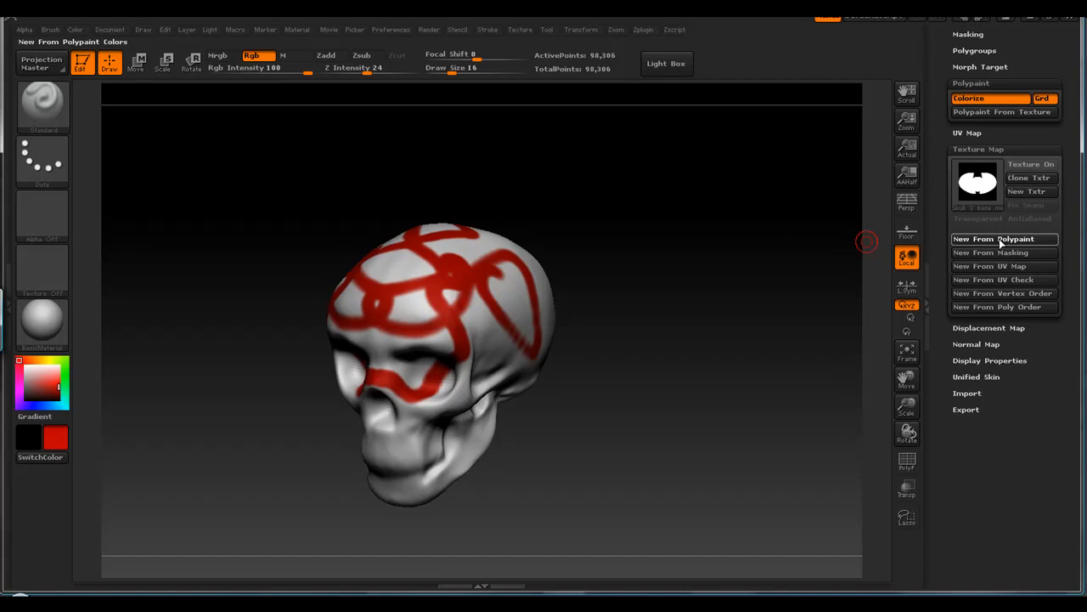
{"action": "left_click", "coordinate": [1002, 242]}
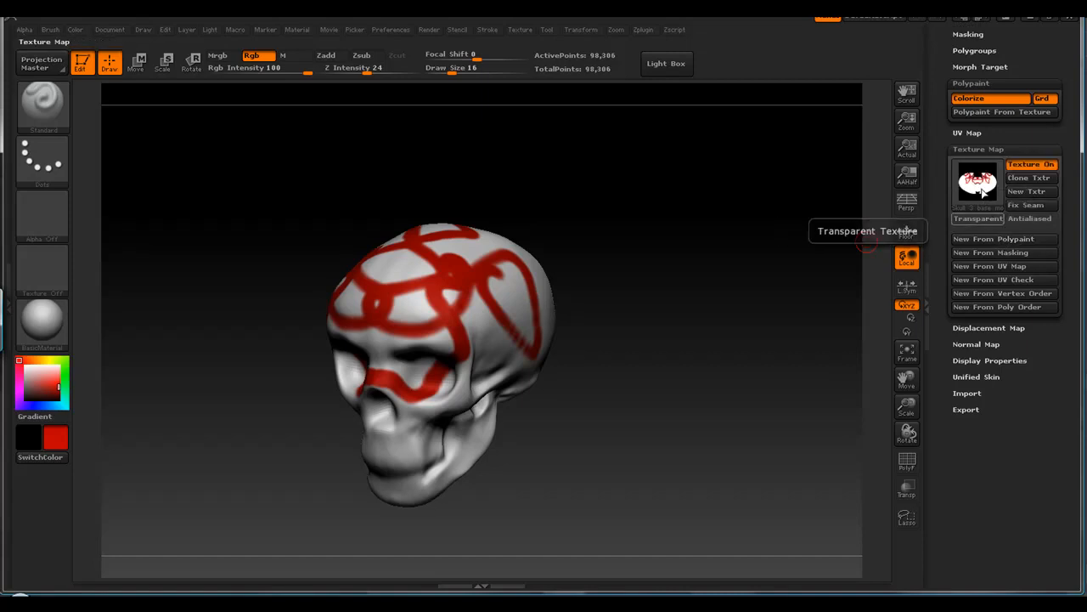
{"action": "mouse_move", "coordinate": [984, 193]}
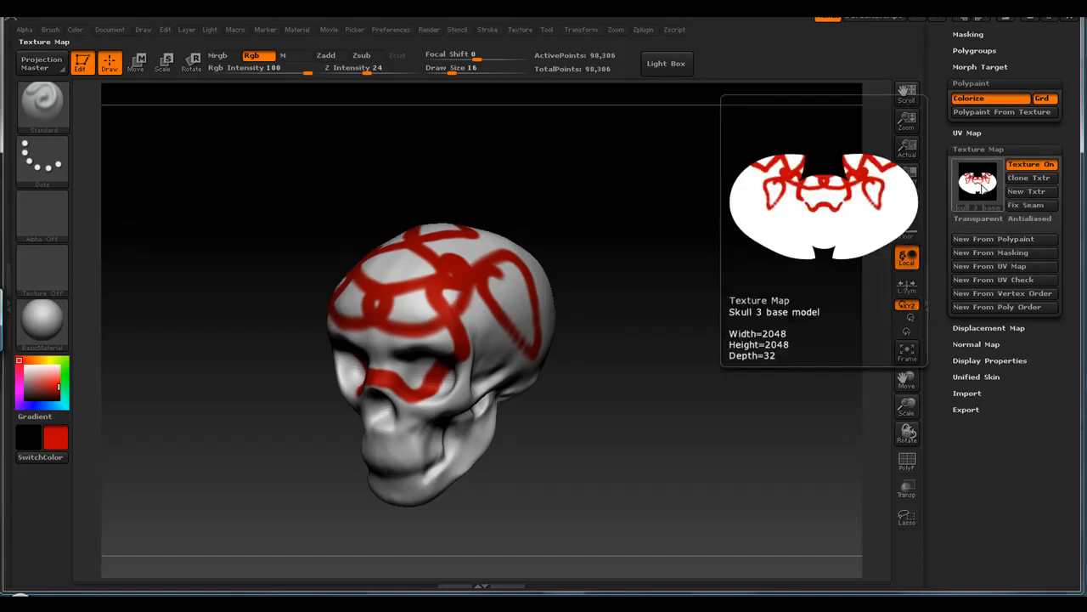
{"action": "left_click", "coordinate": [1028, 181]}
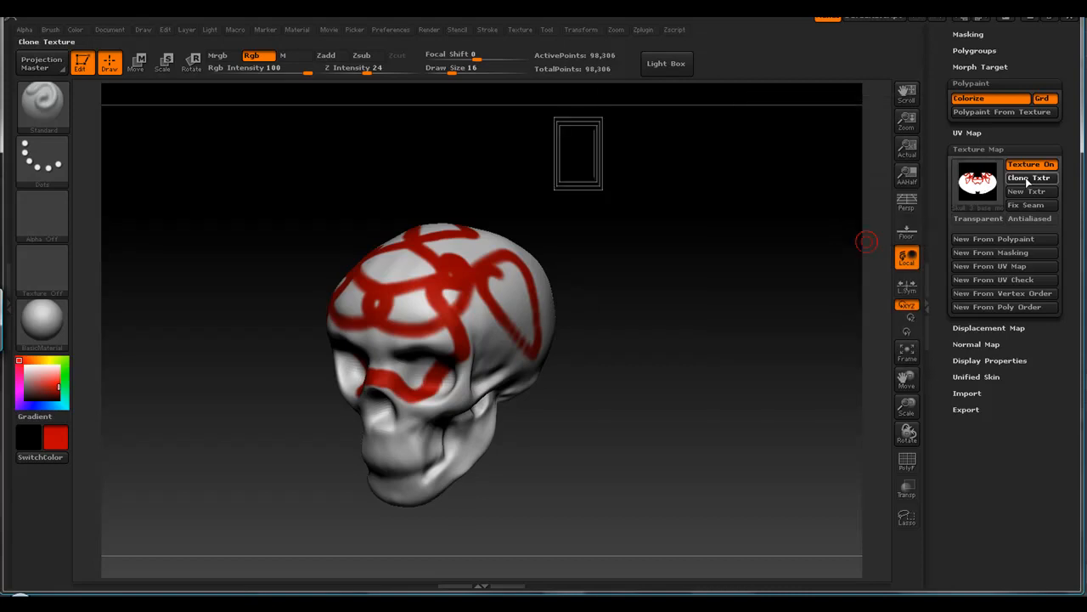
- Export the cloned texture as a TIFF named Skull 3 texture into the Unwrap Tutorial folder
{"action": "left_click", "coordinate": [45, 271]}
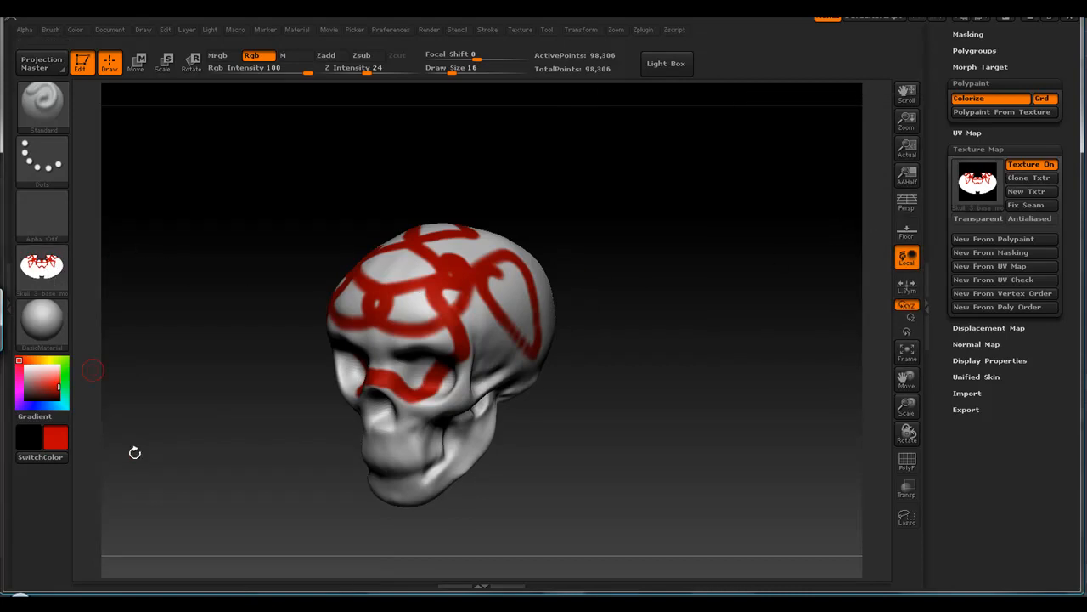
{"action": "left_click", "coordinate": [43, 267]}
{"action": "left_click", "coordinate": [161, 530]}
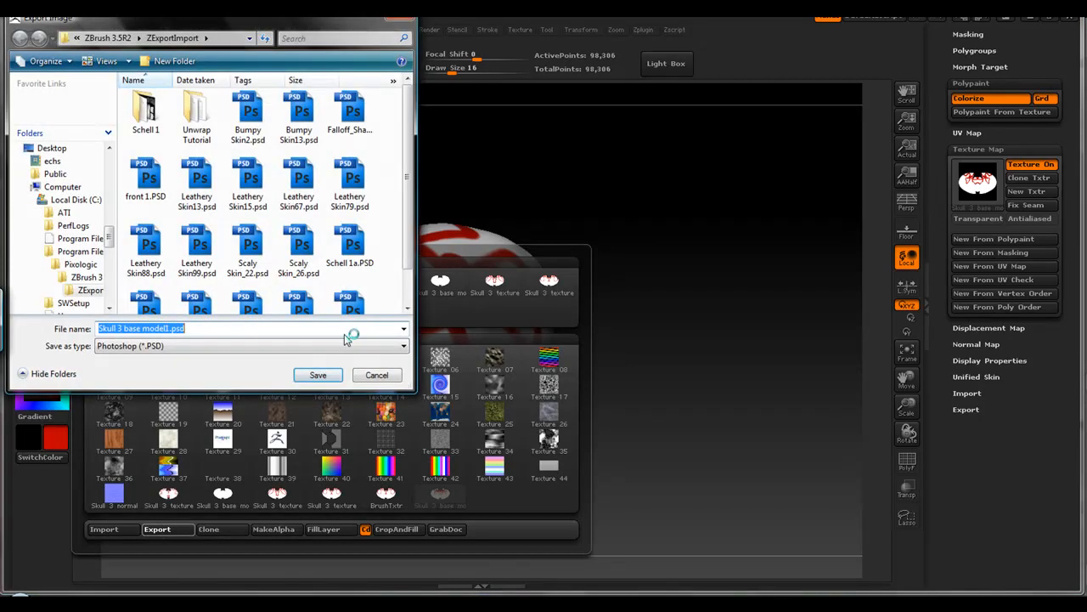
{"action": "double_click", "coordinate": [196, 114]}
{"action": "left_click", "coordinate": [136, 346]}
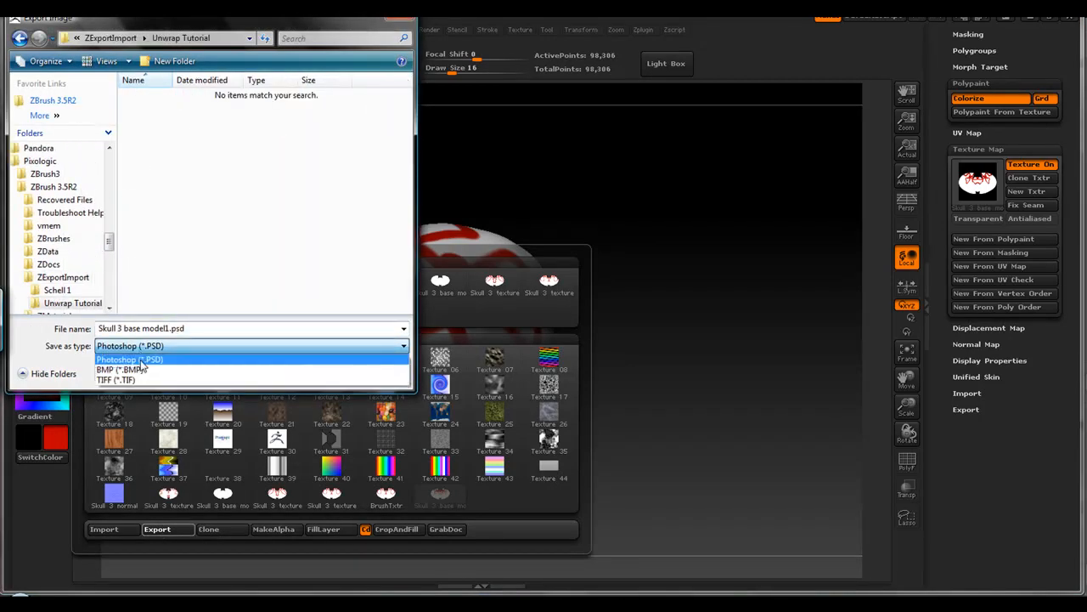
{"action": "left_click", "coordinate": [134, 380]}
{"action": "left_click_drag", "start_coordinate": [124, 329], "coordinate": [214, 331]}
{"action": "key", "text": "BackSpace"}
{"action": "type", "text": "texture"}
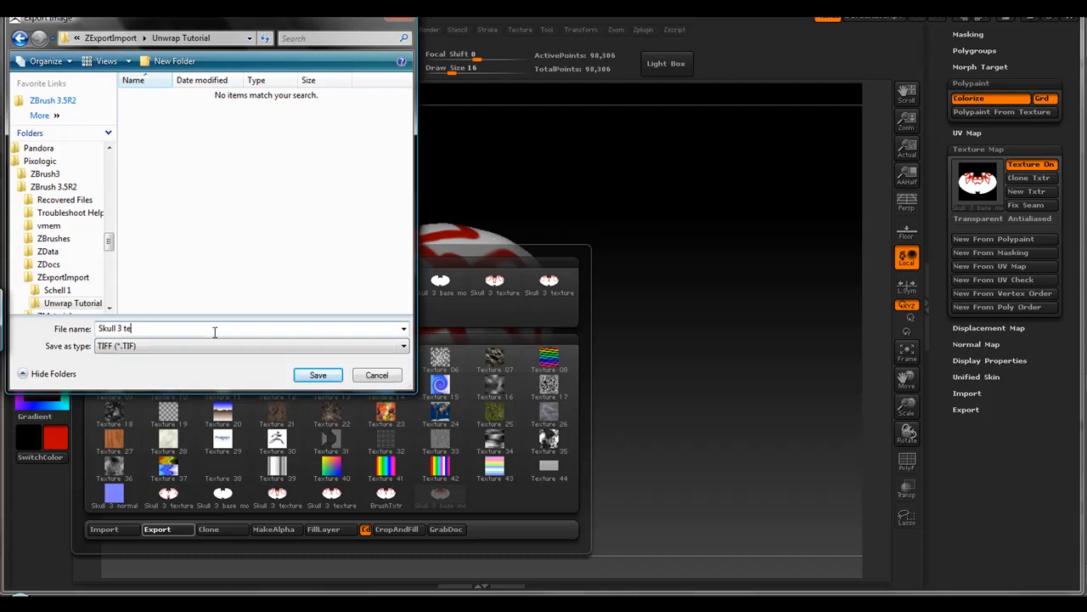
{"action": "left_click", "coordinate": [317, 375]}
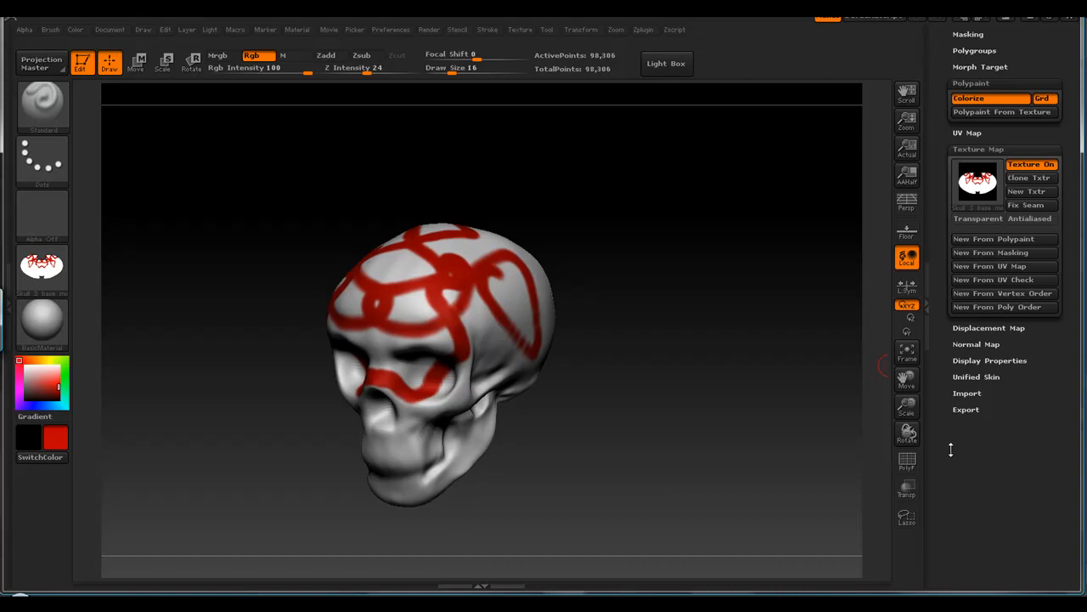
{"action": "left_click_drag", "start_coordinate": [657, 341], "coordinate": [638, 406]}
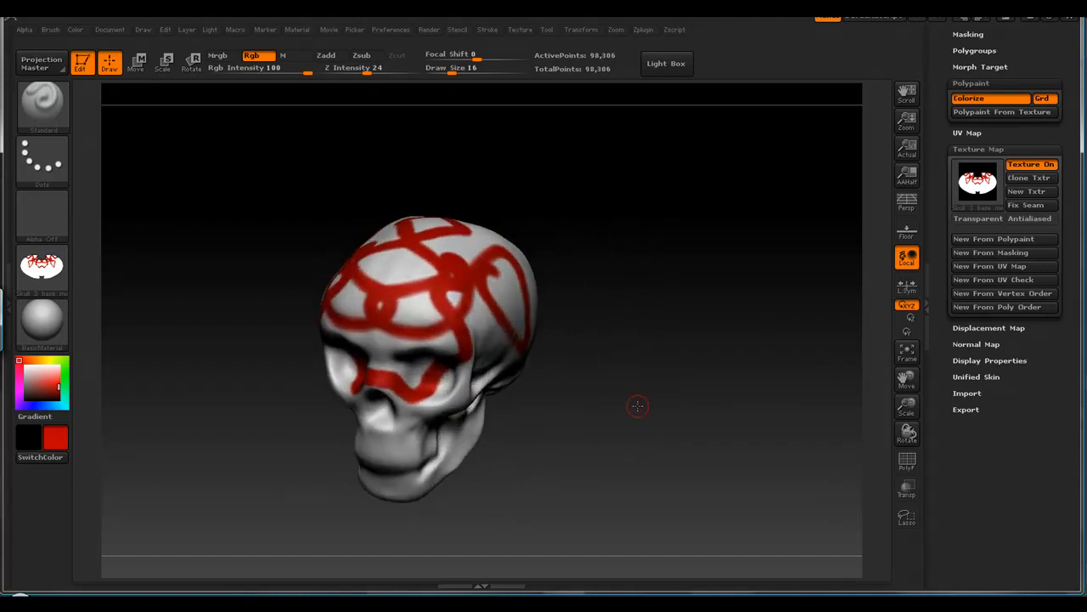